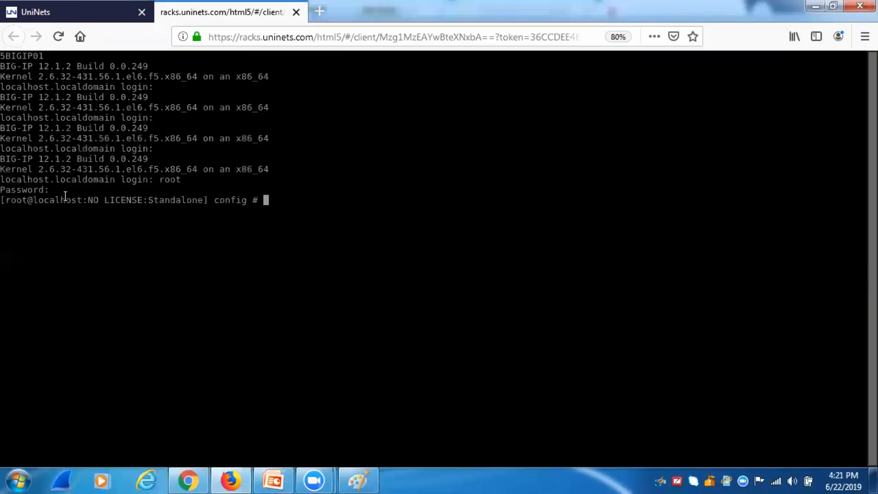
# Step: Enter the tmsh shell, try config there, then return to bash
pyautogui.moveTo(89, 200); pyautogui.dragTo(208, 201)
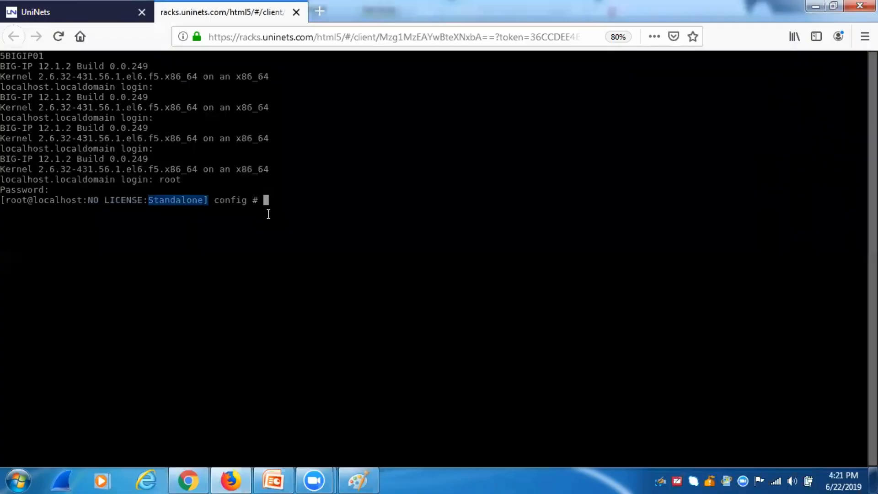
pyautogui.write('tmsh')
pyautogui.press('Return')
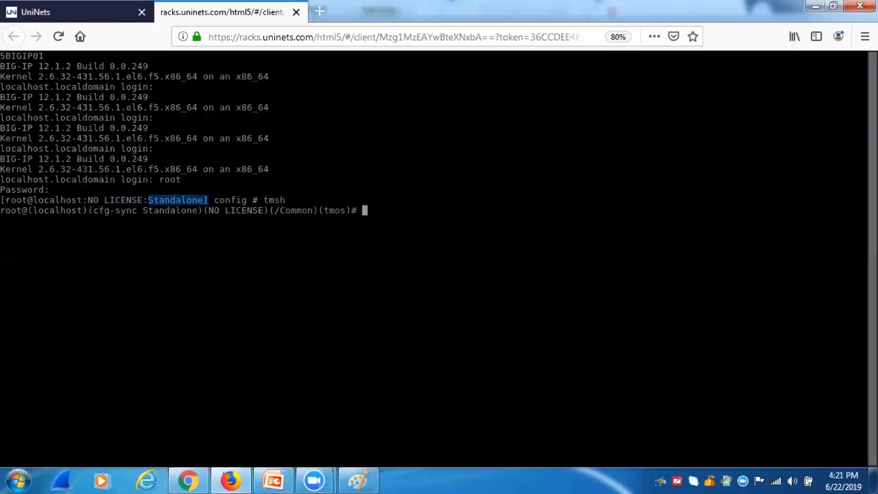
pyautogui.write('config')
pyautogui.press('Return')
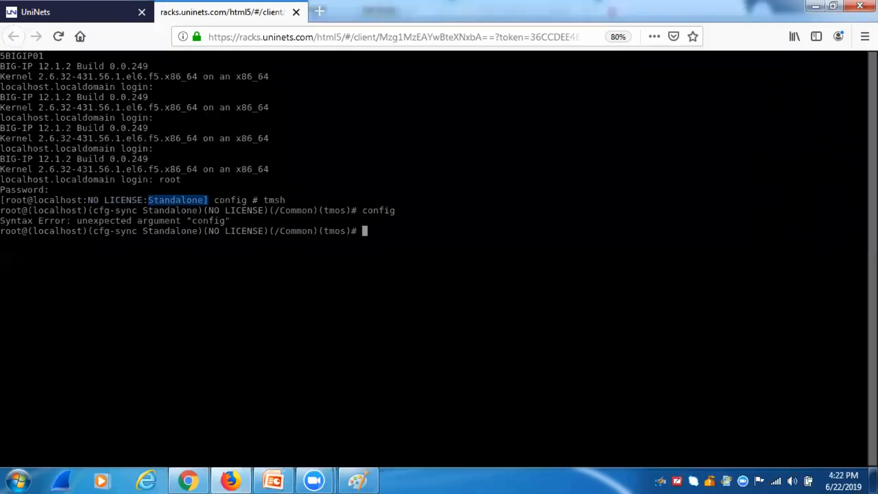
pyautogui.write('bash')
pyautogui.press('Return')
# Step: Run ifconfig eth0 and highlight the current address 192.168.1.245
pyautogui.write('config')
pyautogui.press('BackSpace')
pyautogui.press('BackSpace')
pyautogui.press('BackSpace')
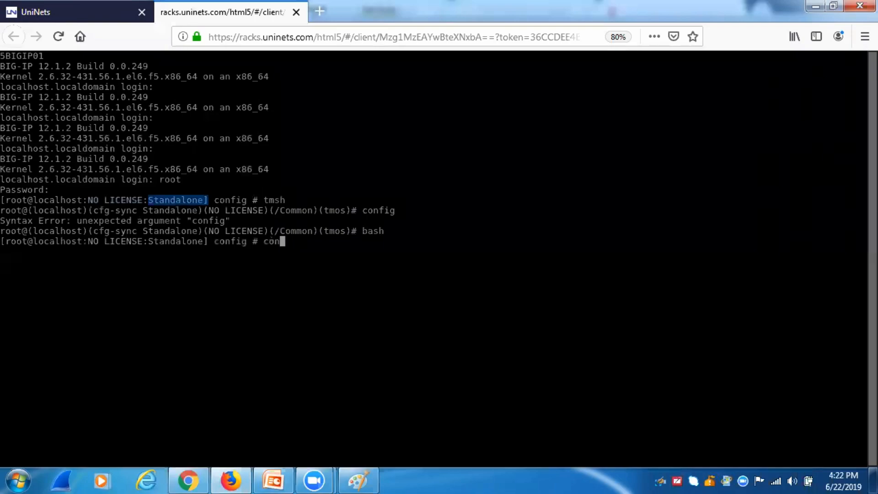
pyautogui.write('fig')
pyautogui.press('BackSpace')
pyautogui.press('BackSpace')
pyautogui.press('BackSpace')
pyautogui.write('fig')
pyautogui.press('BackSpace')
pyautogui.press('BackSpace')
pyautogui.press('BackSpace')
pyautogui.press('BackSpace')
pyautogui.press('BackSpace')
pyautogui.press('BackSpace')
pyautogui.write('ifconfig eth0')
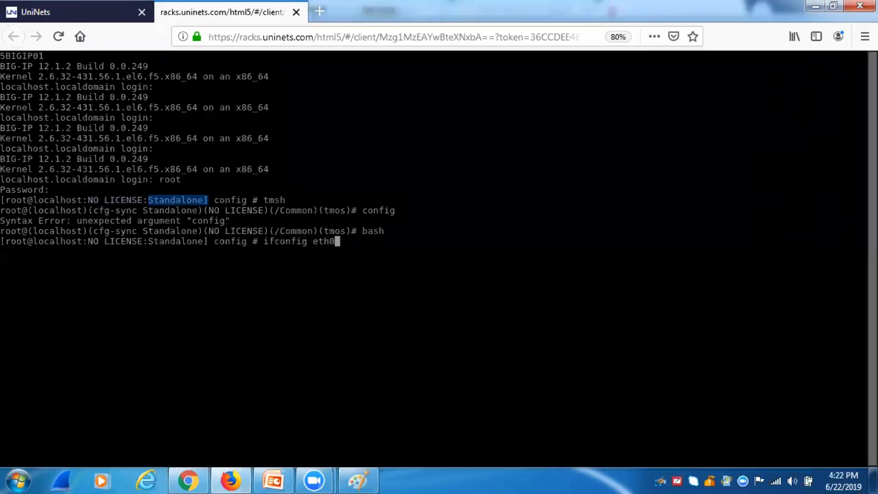
pyautogui.press('Return')
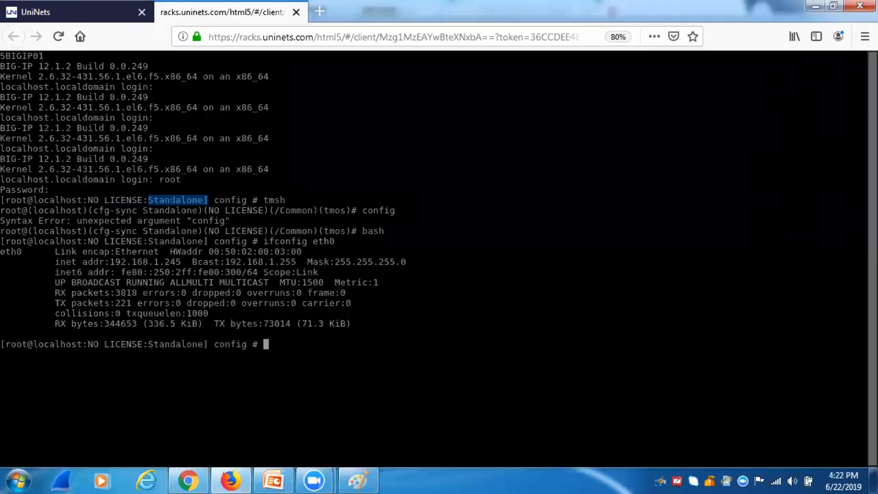
pyautogui.click(113, 262)
pyautogui.moveTo(112, 261); pyautogui.dragTo(181, 259)
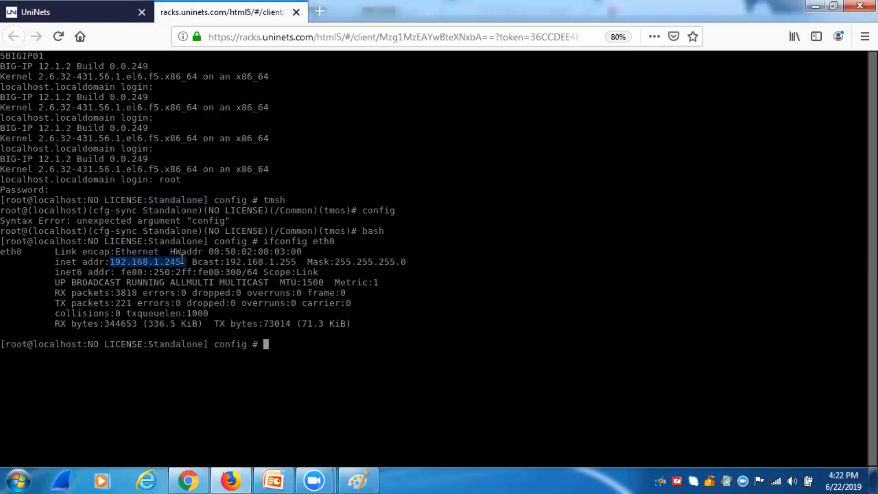
# Step: Launch the F5 Management Port Setup utility with config
pyautogui.write('conbfig')
pyautogui.press('BackSpace')
pyautogui.press('BackSpace')
pyautogui.press('BackSpace')
pyautogui.press('BackSpace')
pyautogui.press('BackSpace')
pyautogui.write('nfig')
pyautogui.press('Return')
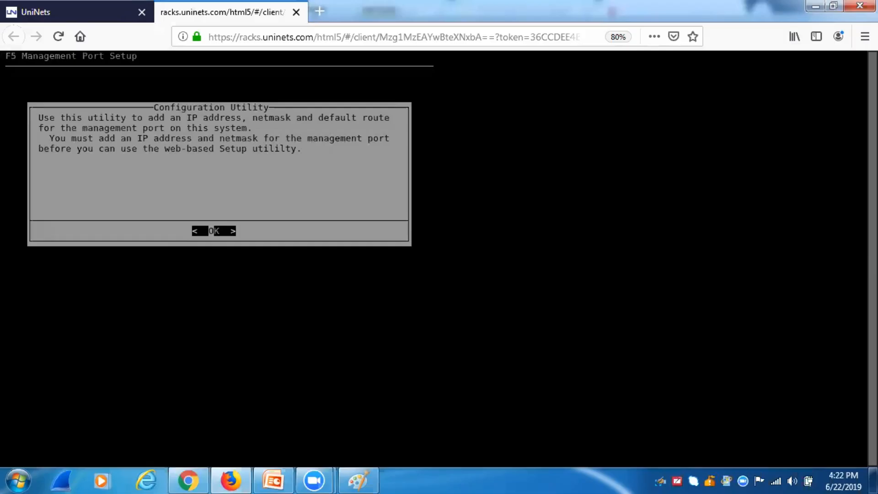
# Step: Continue past the introduction and decline automatic IP configuration
pyautogui.press('Return')
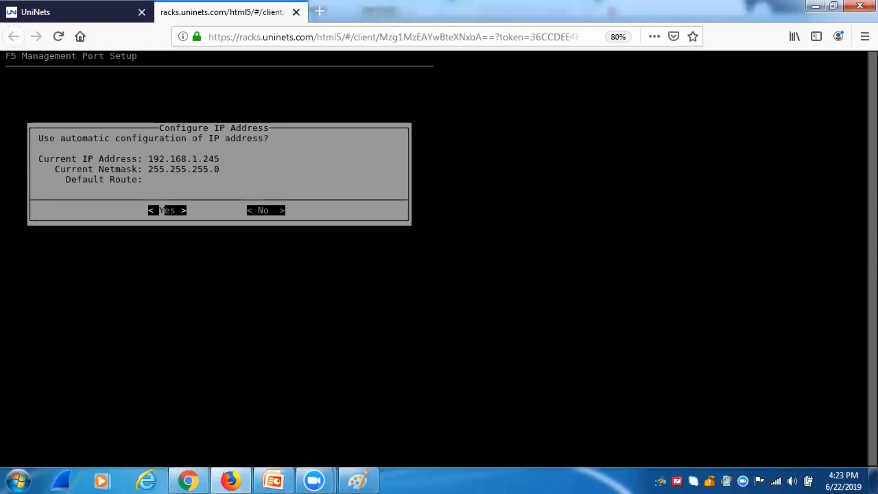
pyautogui.press('Right')
pyautogui.press('Left')
pyautogui.press('Right')
pyautogui.press('Left')
pyautogui.press('Right')
pyautogui.press('Left')
pyautogui.press('Right')
pyautogui.press('Return')
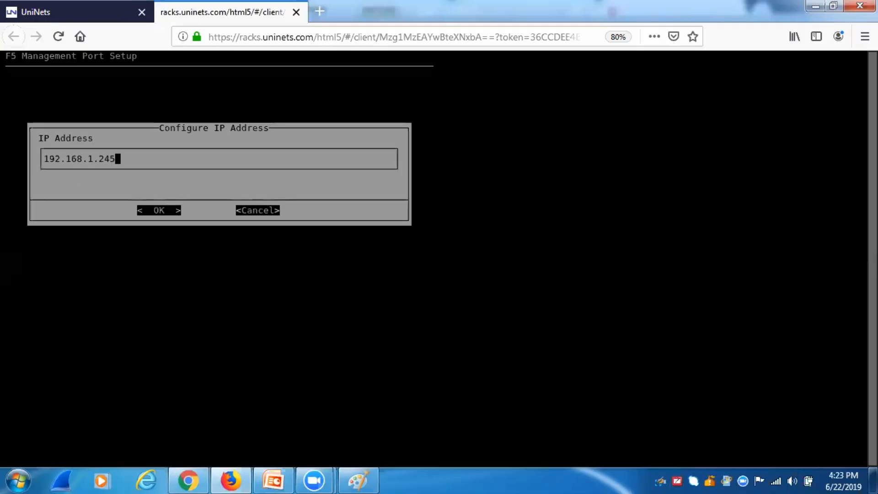
# Step: Set IP 172.16.10.10, keep netmask 255.255.255.0, skip the default route, and apply
pyautogui.press('BackSpace')
pyautogui.press('BackSpace')
pyautogui.press('BackSpace')
pyautogui.press('BackSpace')
pyautogui.press('BackSpace')
pyautogui.press('BackSpace')
pyautogui.press('BackSpace')
pyautogui.press('BackSpace')
pyautogui.press('BackSpace')
pyautogui.press('BackSpace')
pyautogui.press('BackSpace')
pyautogui.press('BackSpace')
pyautogui.press('BackSpace')
pyautogui.write('172.16.10.10')
pyautogui.press('Return')
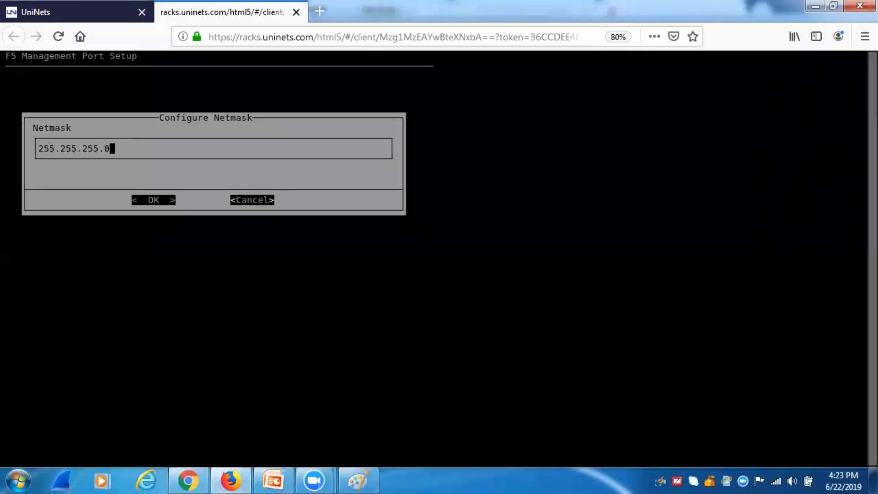
pyautogui.press('Return')
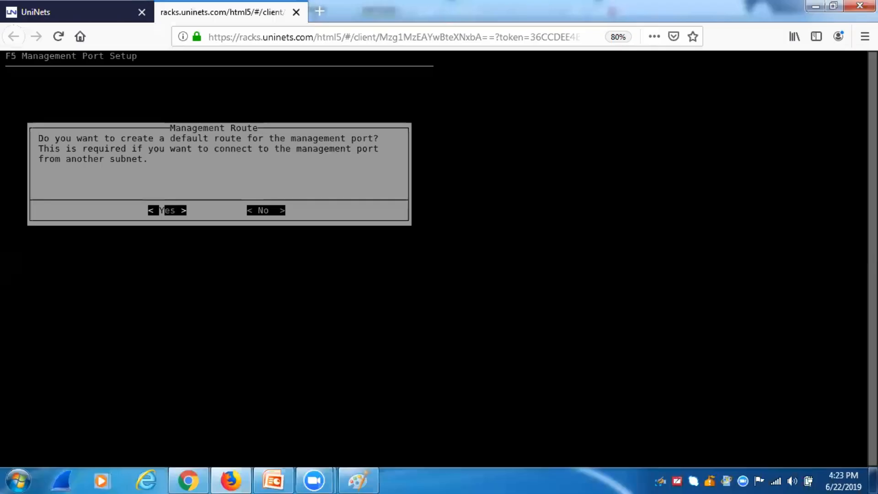
pyautogui.press('Right')
pyautogui.press('Return')
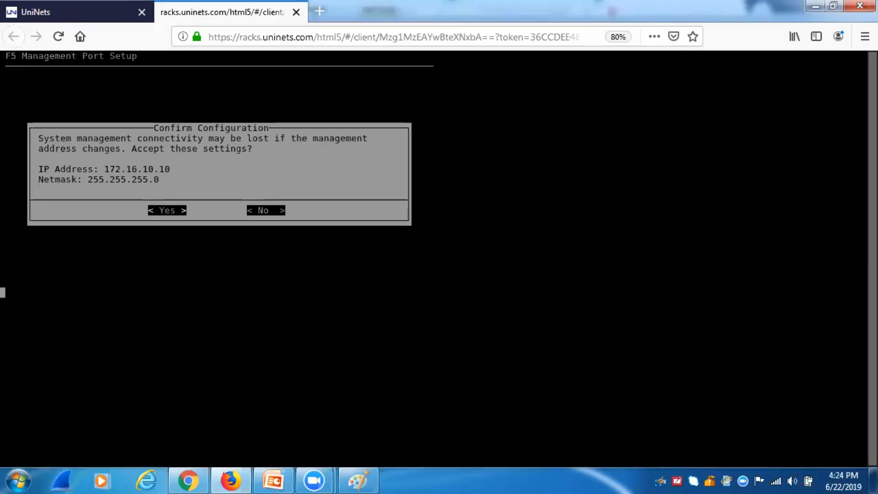
pyautogui.press('Return')
pyautogui.press('Return')
# Step: Run ifconfig eth0 to confirm the new 172.16.10.10 address
pyautogui.write('ifconfig eth0')
pyautogui.press('Return')
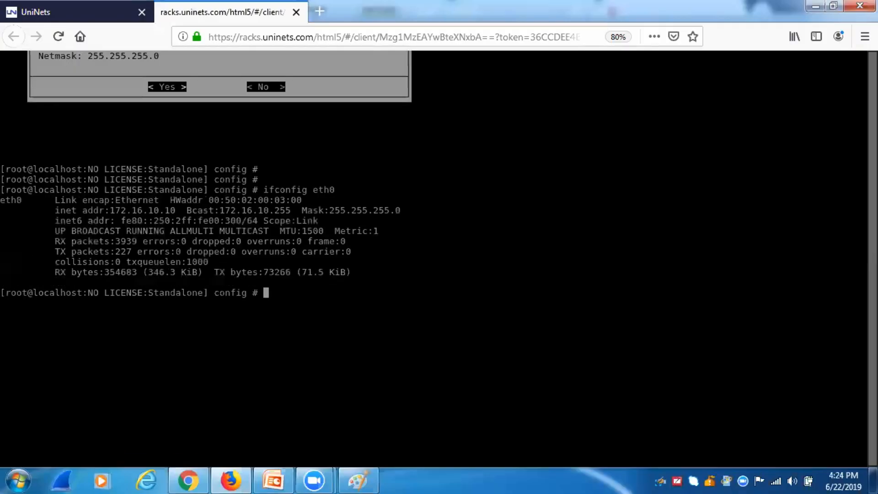
# Step: Highlight the new address 172.16.10.10, then return to the lab topology page
pyautogui.moveTo(113, 210); pyautogui.dragTo(173, 209)
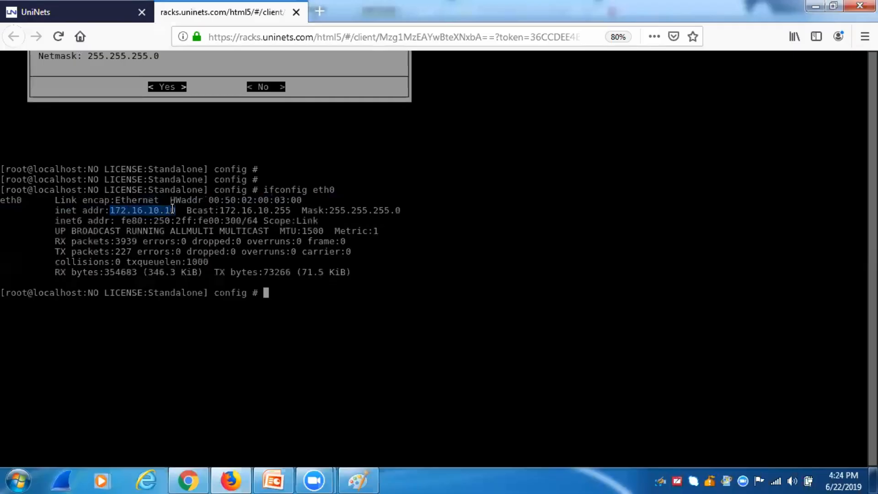
pyautogui.click(73, 9)
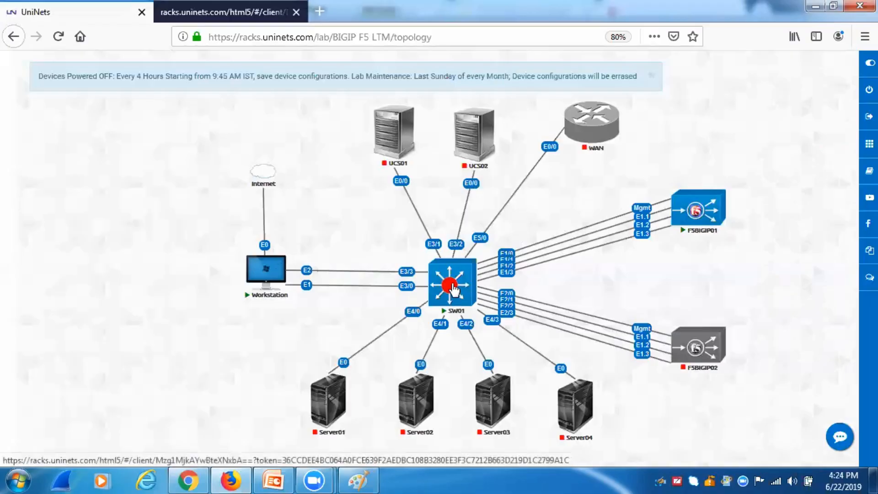
# Step: Open the SW01 console and enter global configuration mode with en and conf t
pyautogui.click(453, 288)
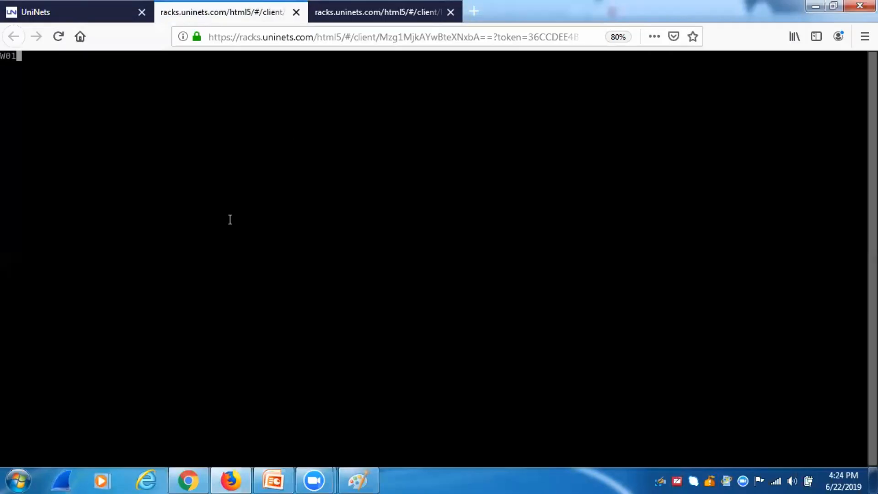
pyautogui.press('Return')
pyautogui.press('Return')
pyautogui.press('Return')
pyautogui.press('Return')
pyautogui.press('Return')
pyautogui.press('Return')
pyautogui.press('Return')
pyautogui.press('Return')
pyautogui.press('Return')
pyautogui.press('Return')
pyautogui.press('Return')
pyautogui.press('Return')
pyautogui.press('Return')
pyautogui.write('en')
pyautogui.press('Return')
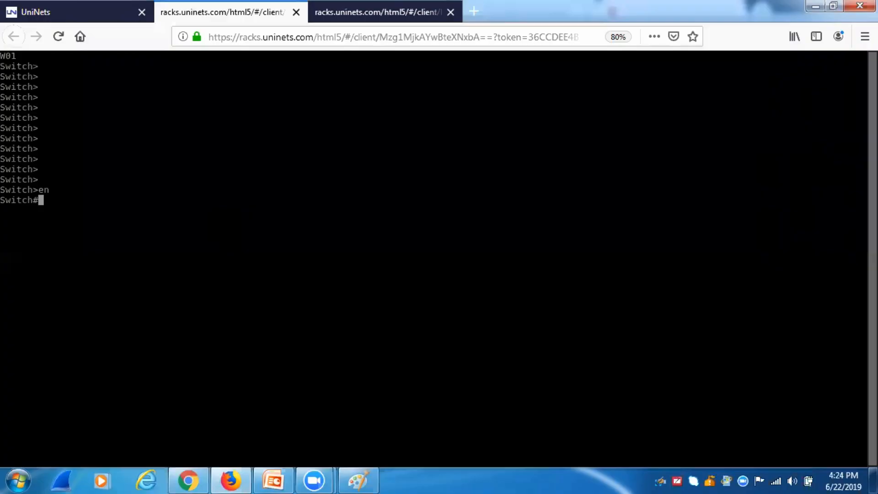
pyautogui.write('conf t')
pyautogui.press('Return')
# Step: Put interface range e1/0, e3/3 into access VLAN 10
pyautogui.write('int')
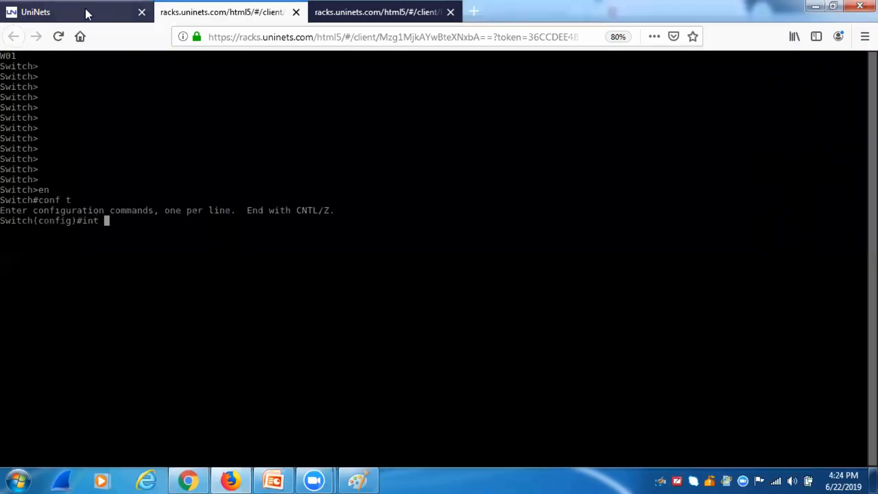
pyautogui.click(85, 8)
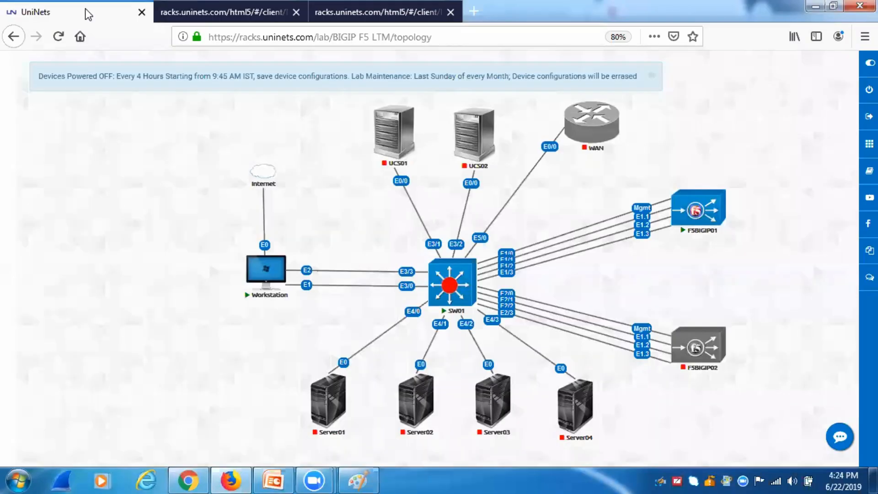
pyautogui.click(185, 10)
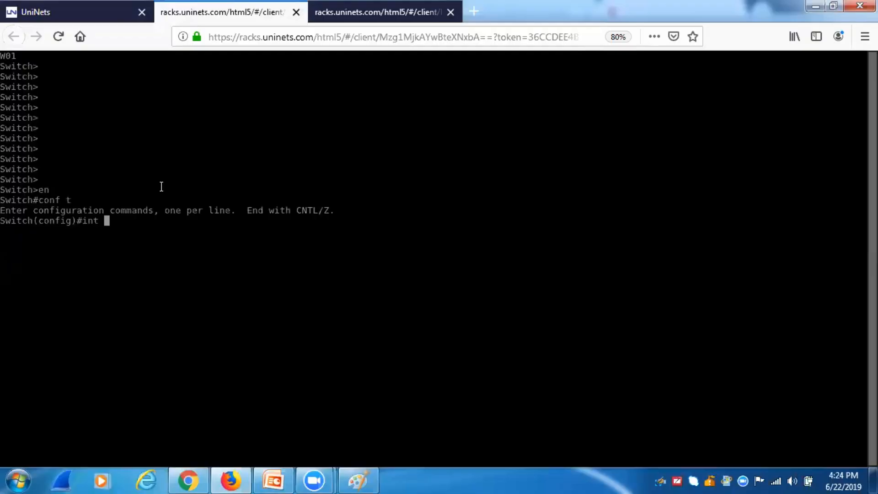
pyautogui.write('ra e')
pyautogui.write('1/0 , e3/3')
pyautogui.press('Return')
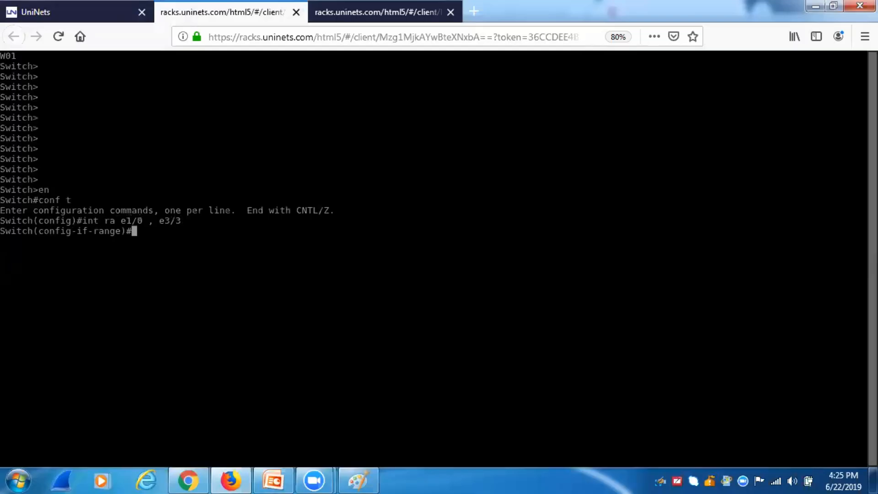
pyautogui.write('switchport acc')
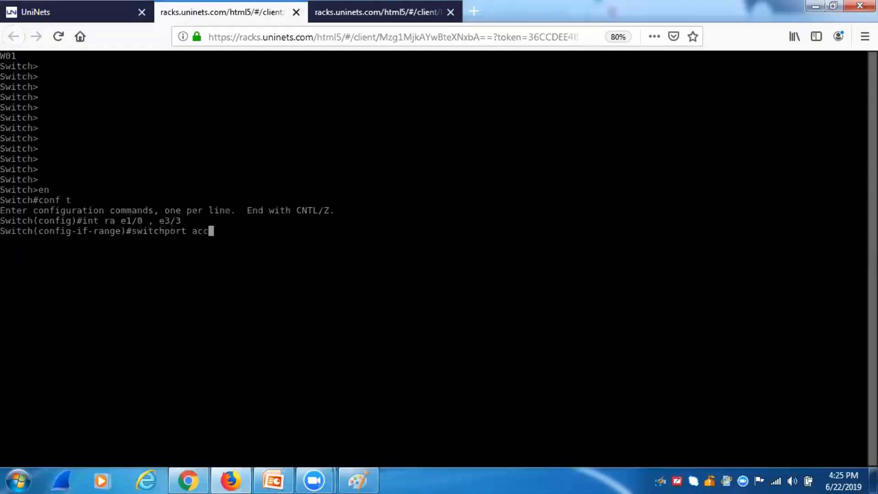
pyautogui.write('ess vlan 10')
pyautogui.press('Return')
pyautogui.write('exit')
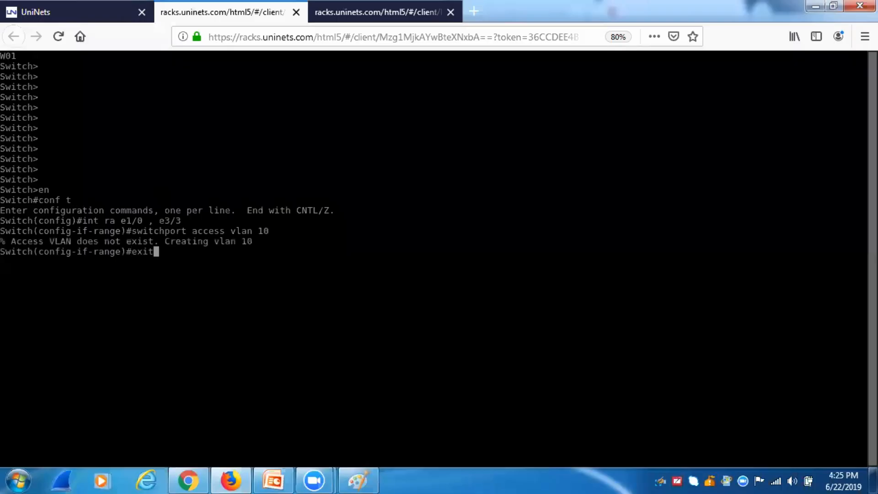
pyautogui.press('Return')
# Step: Verify with do sh vlan br that Et1/0 and Et3/3 sit in VLAN 10, then return to topology
pyautogui.write('show cvlan')
pyautogui.press('BackSpace')
pyautogui.press('BackSpace')
pyautogui.press('BackSpace')
pyautogui.press('BackSpace')
pyautogui.press('BackSpace')
pyautogui.press('BackSpace')
pyautogui.write('vlan br')
pyautogui.press('Return')
pyautogui.write('do sh vlan br')
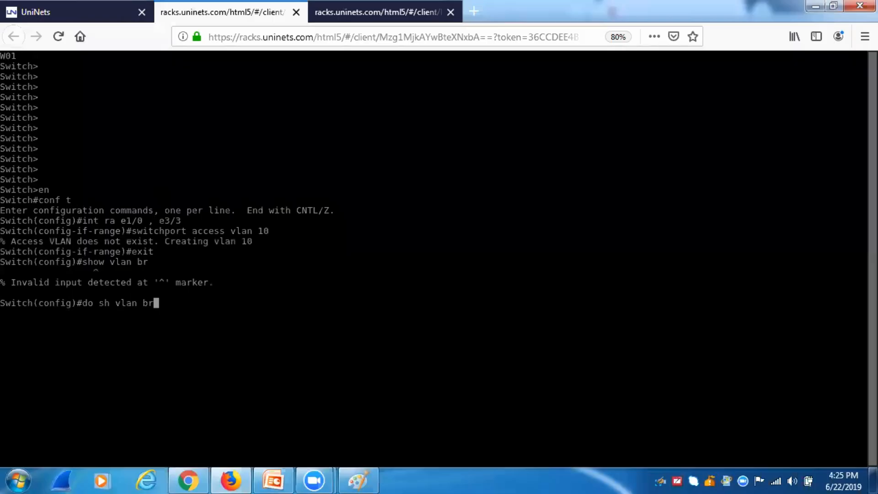
pyautogui.press('Return')
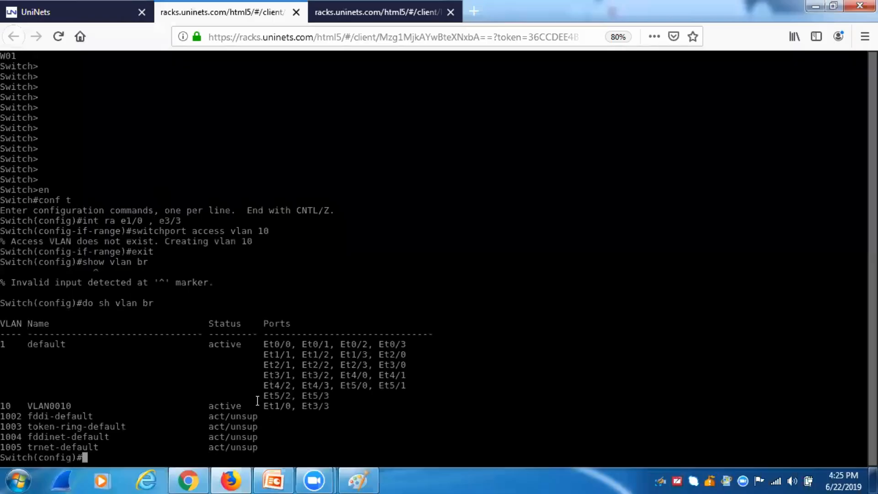
pyautogui.moveTo(263, 404); pyautogui.dragTo(325, 402)
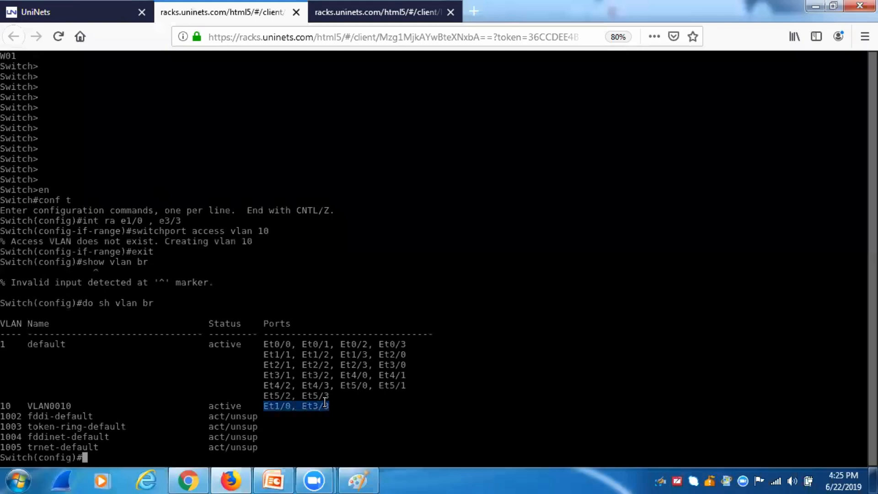
pyautogui.click(151, 6)
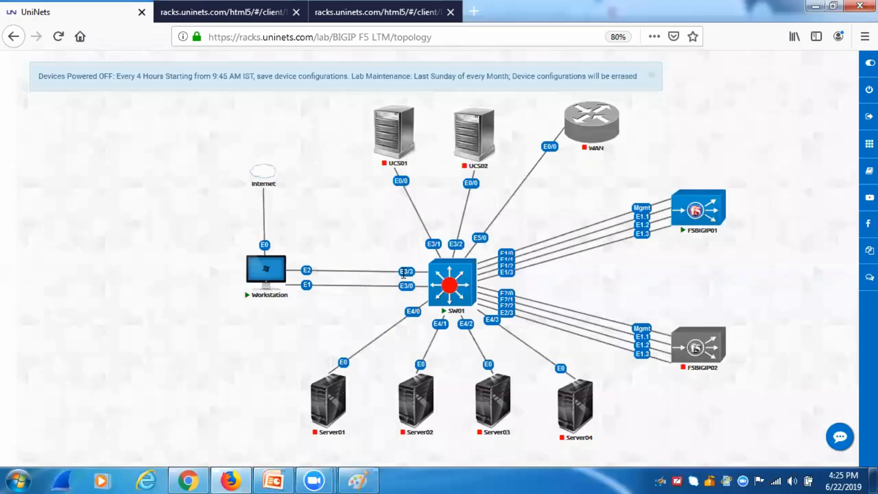
# Step: Open the Workstation's remote desktop console from the topology map
pyautogui.click(216, 10)
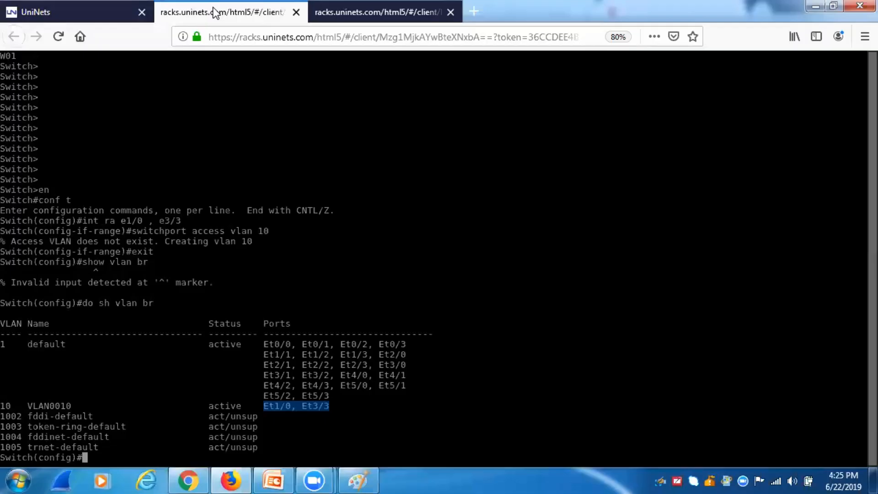
pyautogui.click(94, 11)
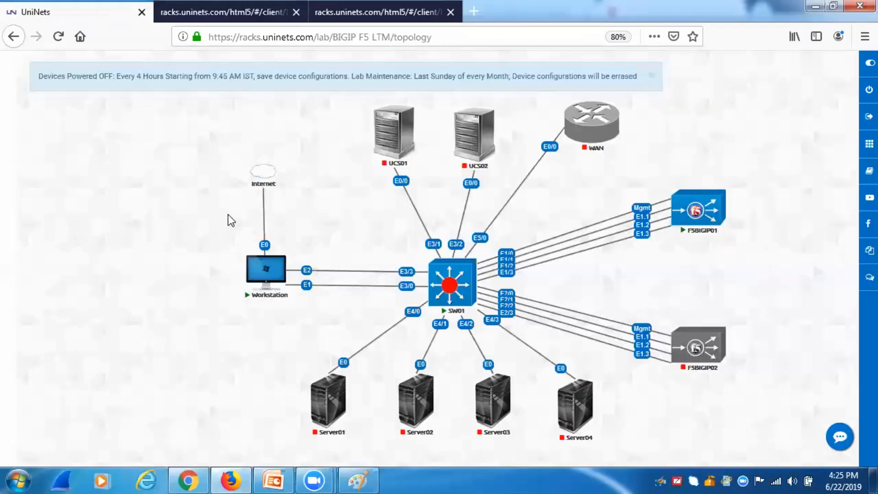
pyautogui.click(266, 275)
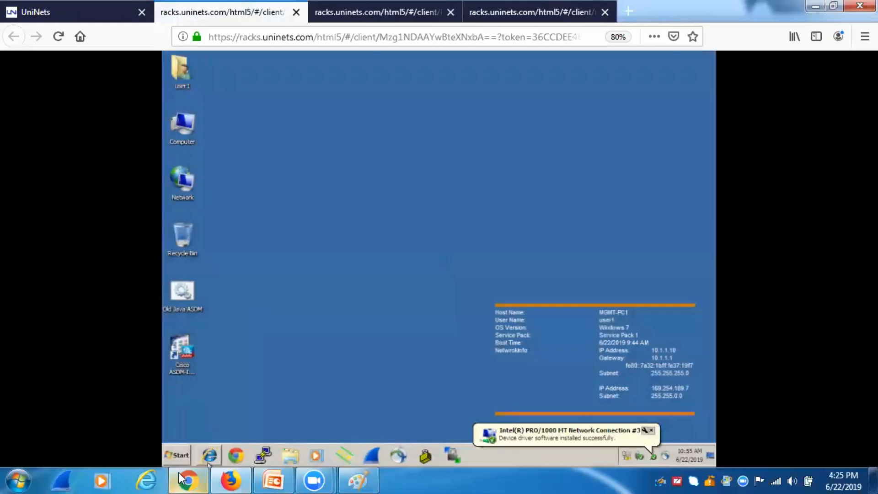
# Step: Run ncpa.cpl, maximize Network Connections, and select Local Area Connection
pyautogui.click(176, 459)
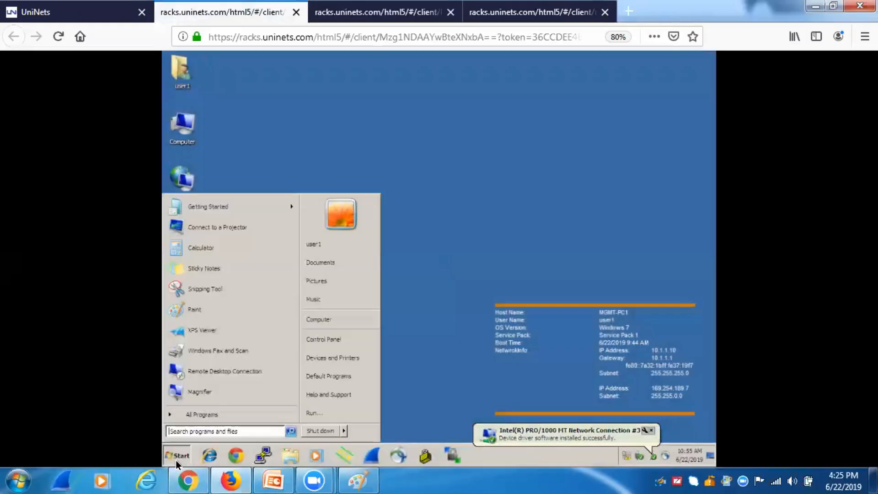
pyautogui.write('ncpa.cpl')
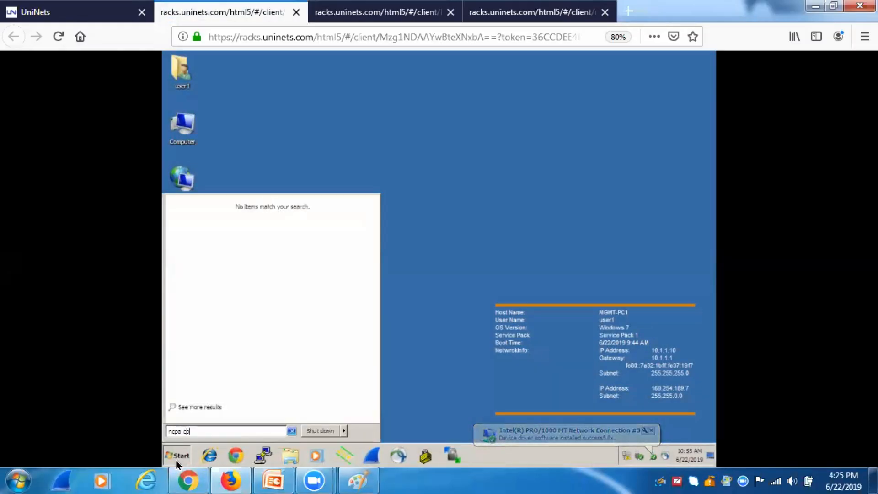
pyautogui.press('Return')
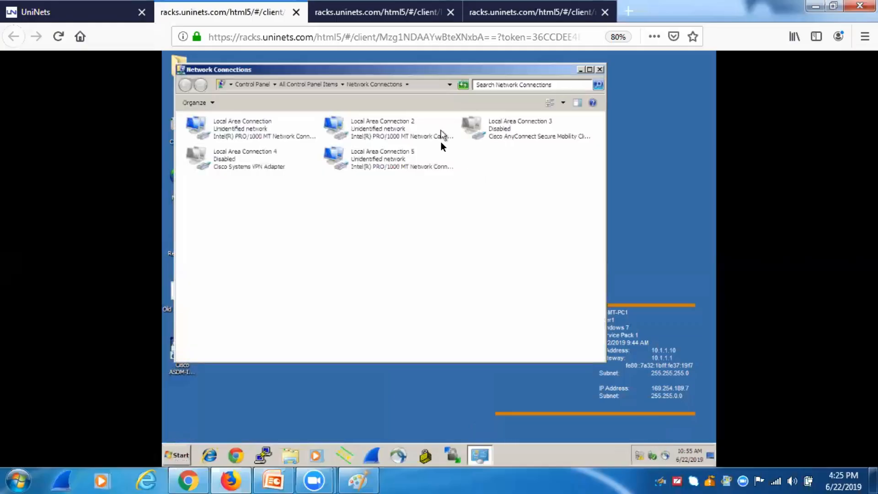
pyautogui.doubleClick(537, 68)
pyautogui.click(537, 68)
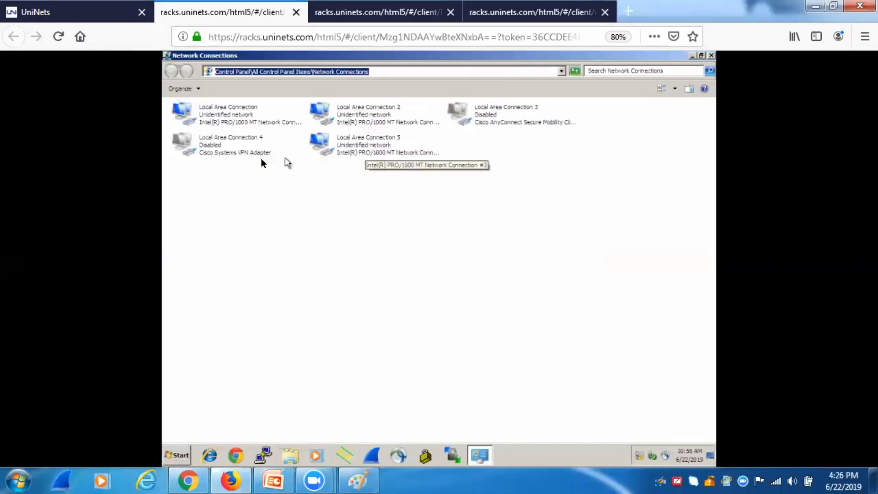
pyautogui.click(228, 117)
# Step: Open Local Area Connection's IPv4 settings and enter IP address 172.16.10.11
pyautogui.doubleClick(228, 118)
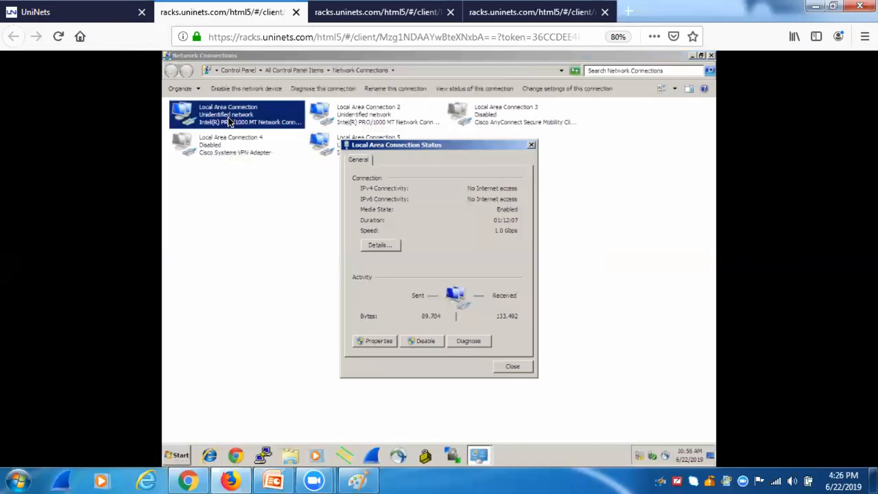
pyautogui.click(376, 342)
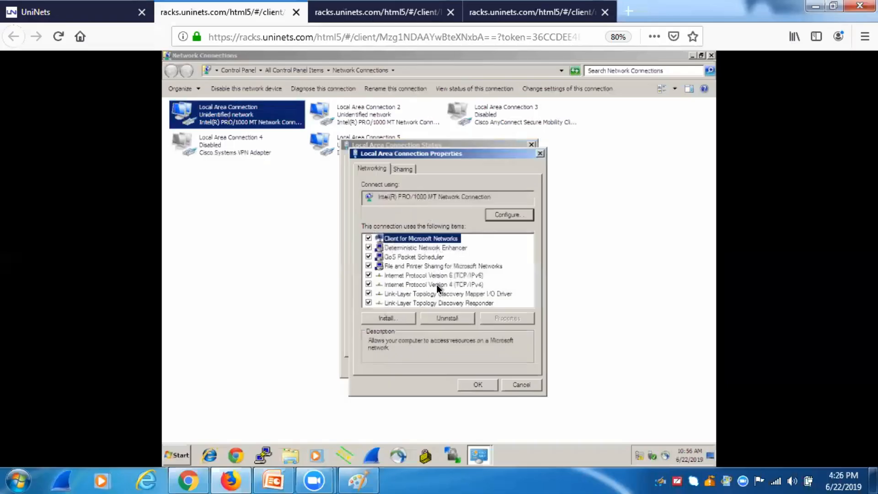
pyautogui.doubleClick(437, 284)
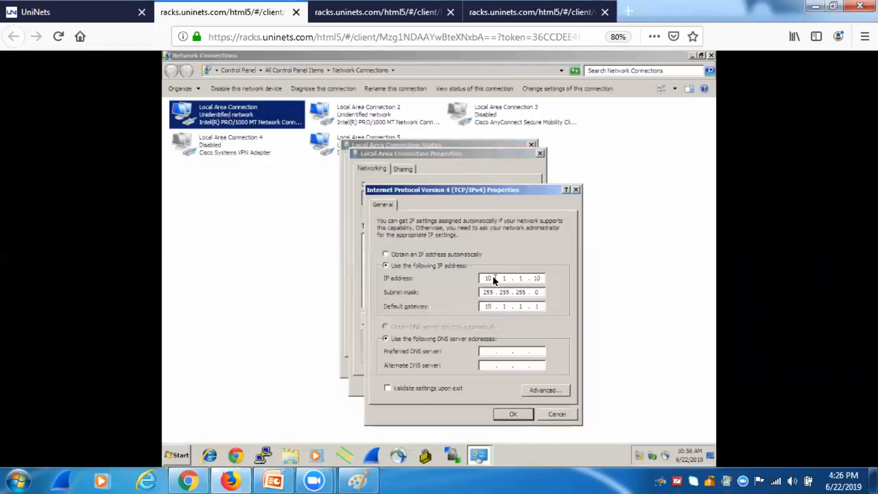
pyautogui.press('BackSpace')
pyautogui.press('BackSpace')
pyautogui.write('172 . 16 . 10 . 11')
pyautogui.press('Tab')
pyautogui.press('Tab')
# Step: Leave the default gateway empty, confirm with OK, close status, and dismiss the network location prompt
pyautogui.write('0')
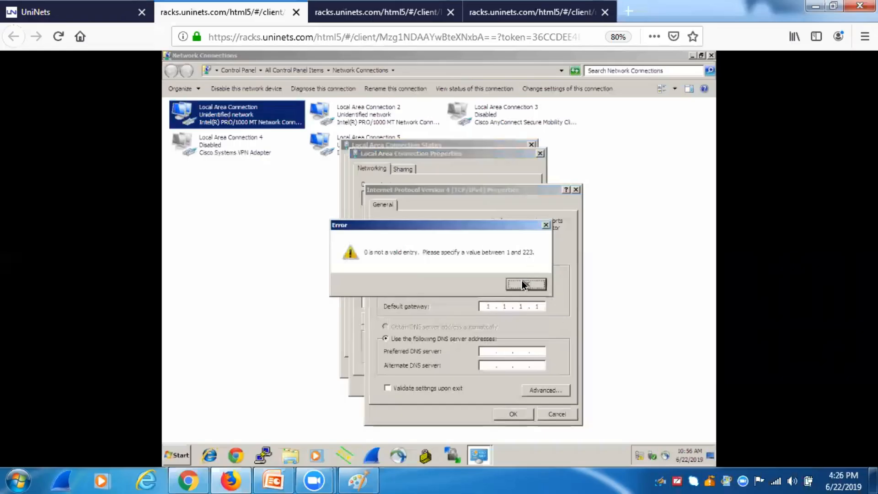
pyautogui.click(524, 283)
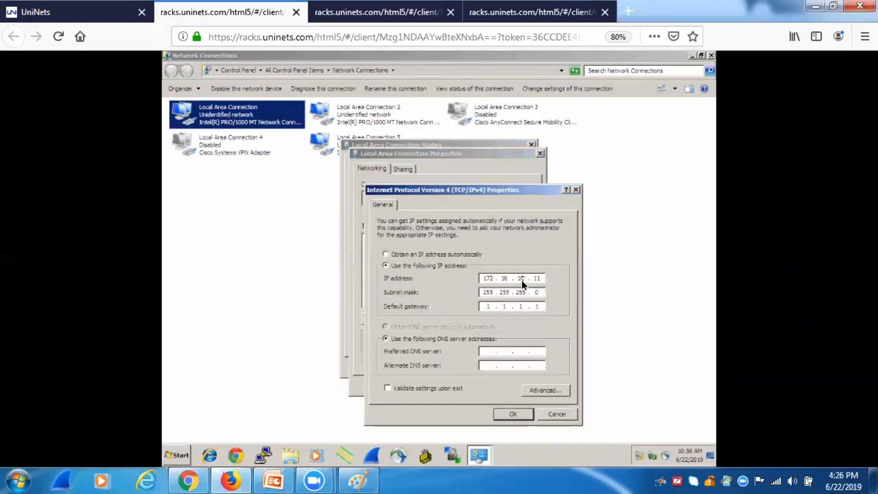
pyautogui.press('BackSpace')
pyautogui.press('BackSpace')
pyautogui.press('BackSpace')
pyautogui.write('0.')
pyautogui.click(523, 282)
pyautogui.press('BackSpace')
pyautogui.click(506, 416)
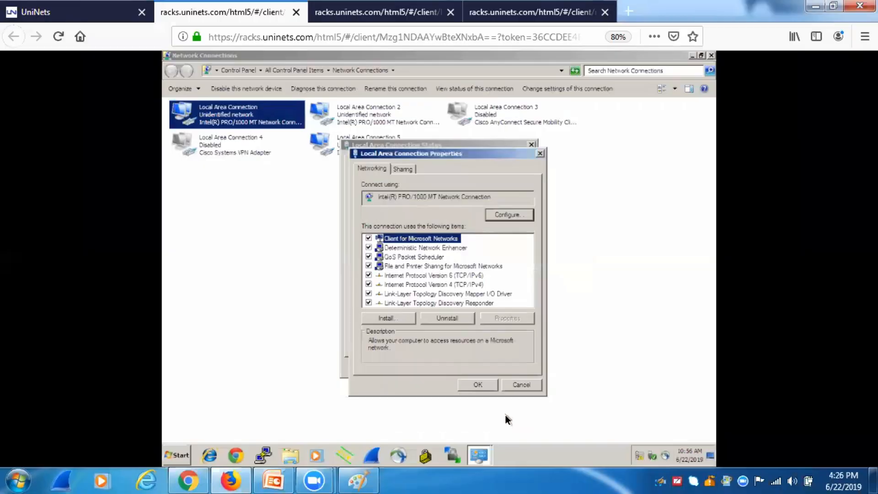
pyautogui.click(479, 383)
pyautogui.click(507, 366)
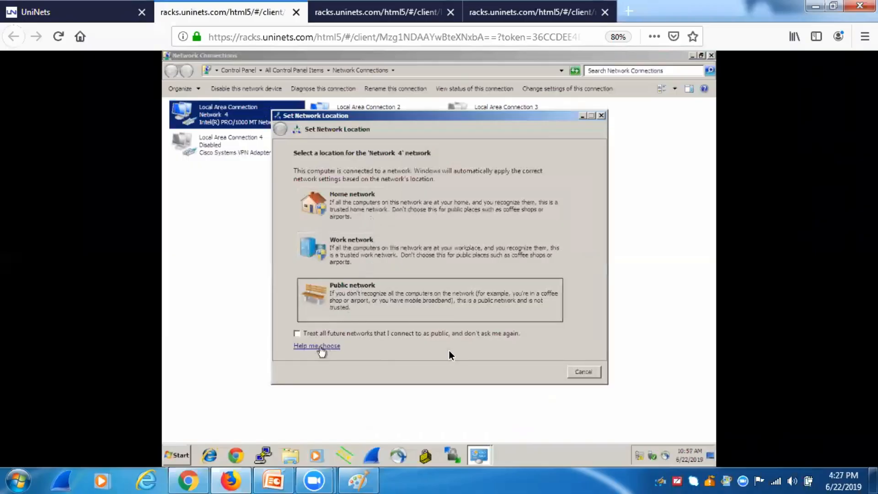
pyautogui.click(574, 371)
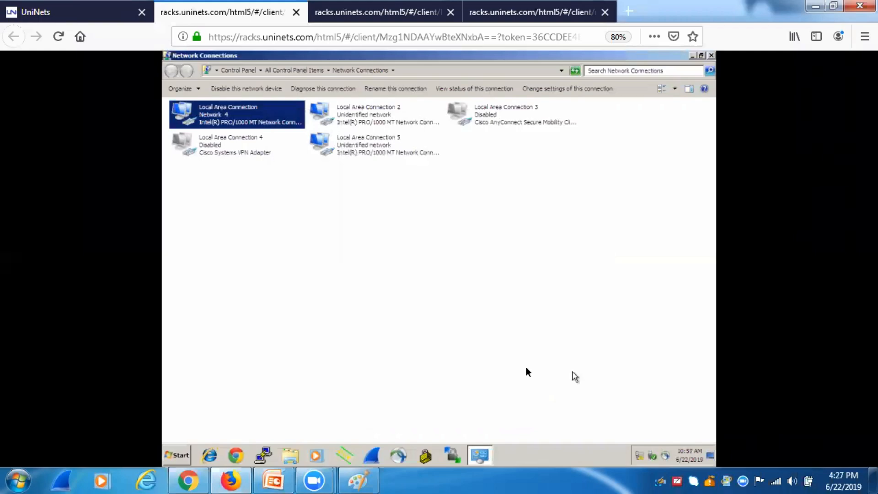
# Step: Open a Command Prompt and run ping 172.16.10.10, getting destination host unreachable
pyautogui.click(172, 455)
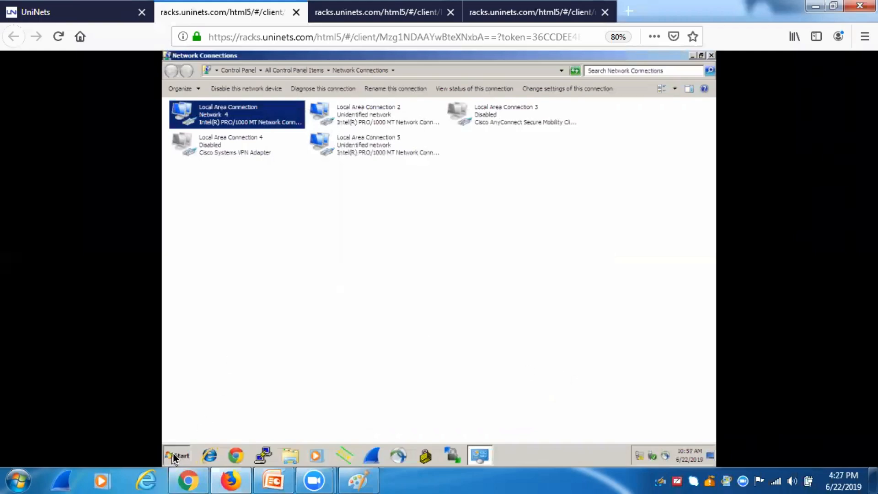
pyautogui.write('cmd')
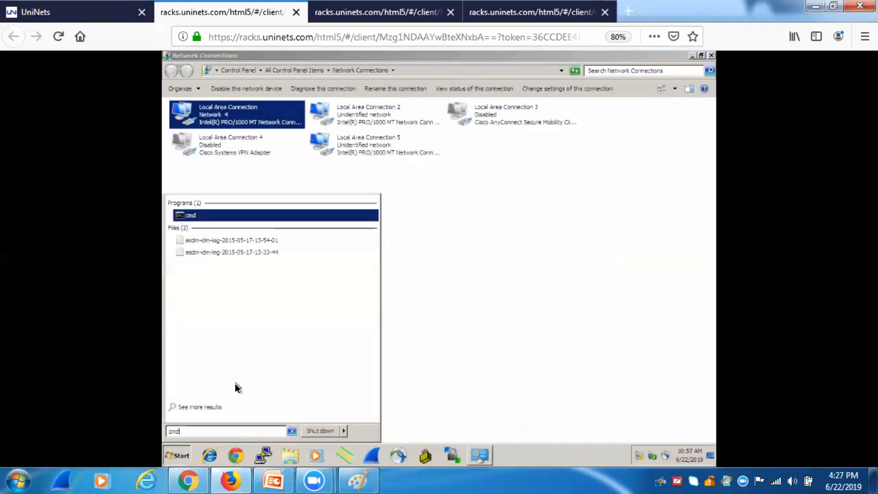
pyautogui.press('Return')
pyautogui.write('ping')
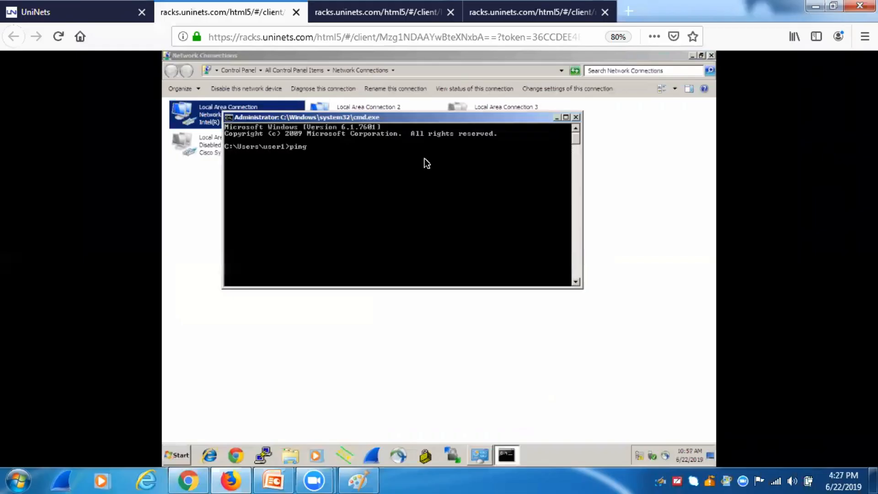
pyautogui.write(' 172.16.,10')
pyautogui.press('BackSpace')
pyautogui.press('BackSpace')
pyautogui.write('10.10')
pyautogui.press('Return')
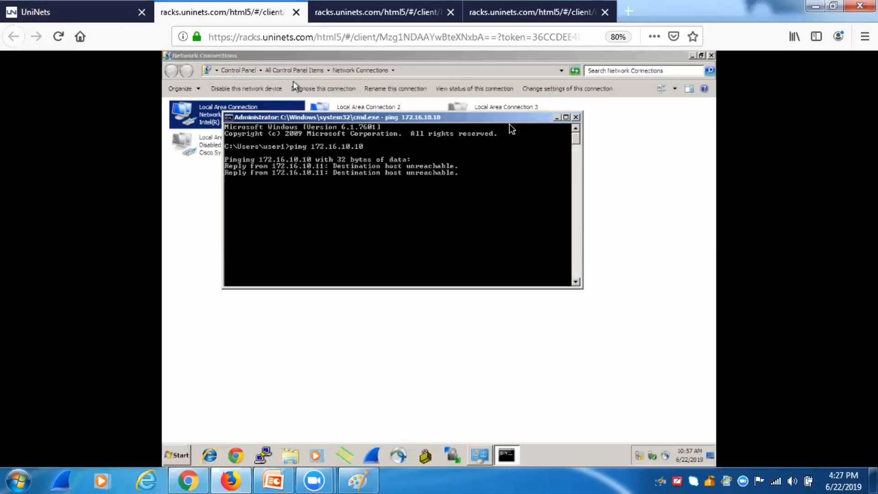
# Step: Close the command prompt and, in the SW01 console, exit configuration mode
pyautogui.click(576, 117)
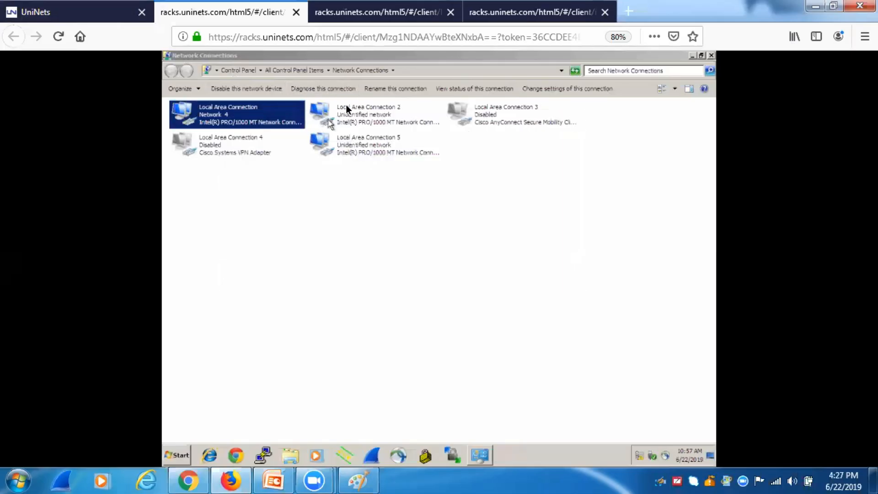
pyautogui.rightClick(236, 118)
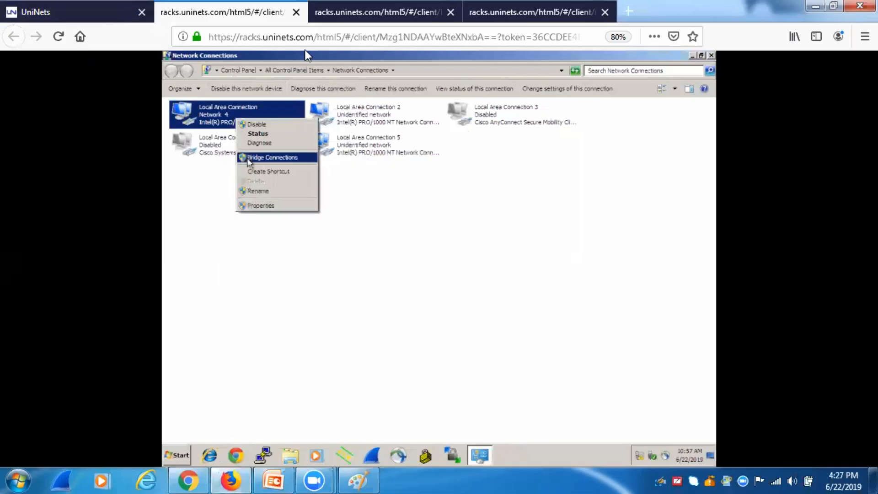
pyautogui.click(346, 11)
pyautogui.write('show vlan br')
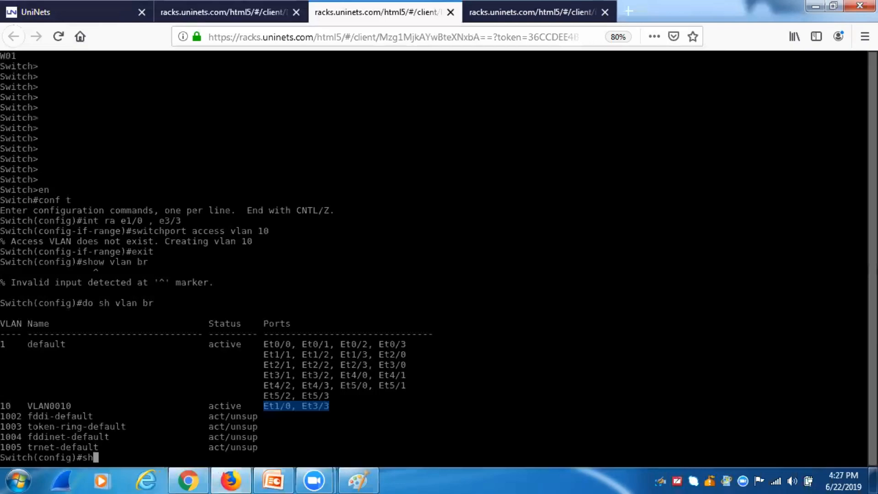
pyautogui.press('BackSpace')
pyautogui.press('BackSpace')
pyautogui.press('BackSpace')
pyautogui.press('BackSpace')
pyautogui.press('Return')
pyautogui.press('Return')
pyautogui.press('Return')
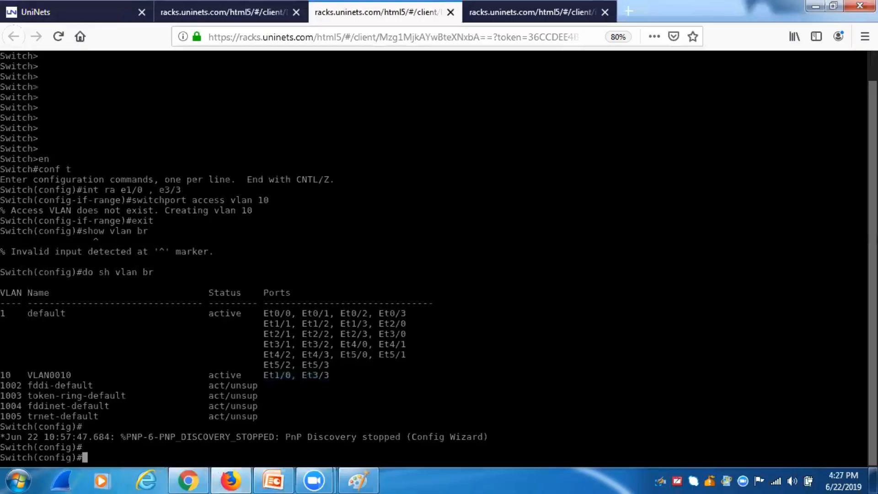
pyautogui.write('exity')
pyautogui.press('Return')
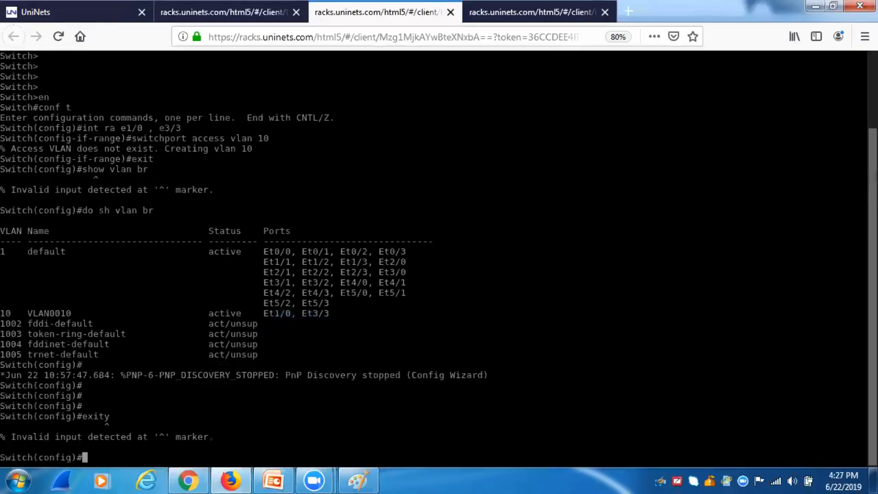
pyautogui.write('exit')
pyautogui.press('Return')
# Step: Run show mac address-table and highlight MAC address 502d.000c.0002
pyautogui.write('show mac')
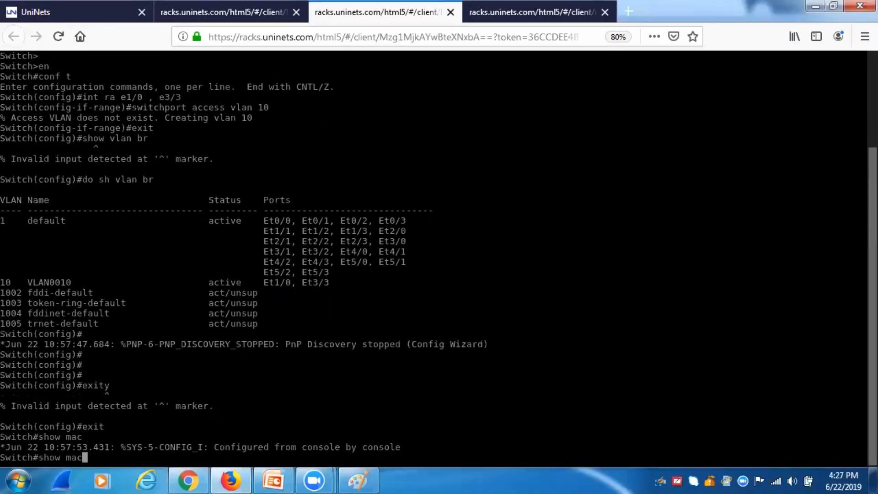
pyautogui.press('Tab')
pyautogui.write('add')
pyautogui.press('Tab')
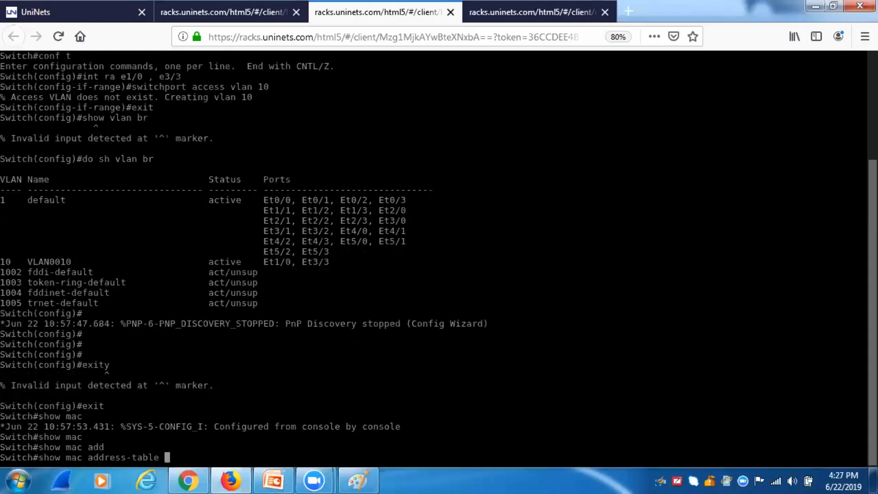
pyautogui.press('Return')
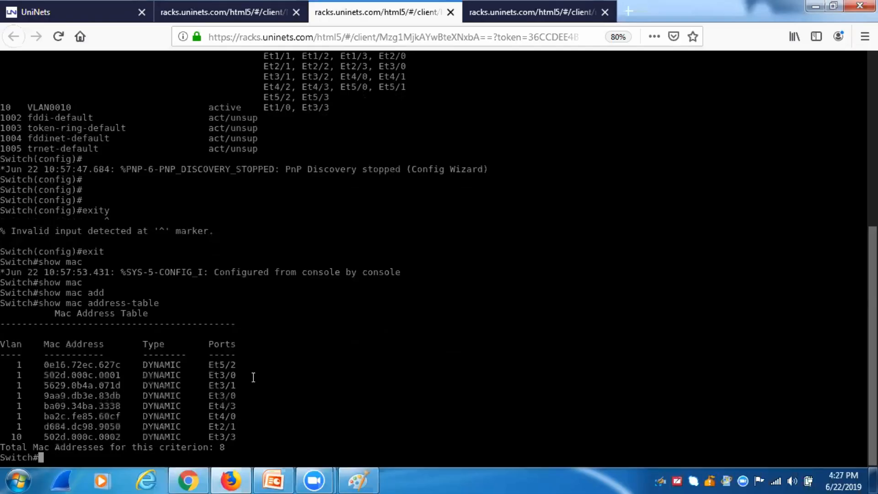
pyautogui.click(135, 12)
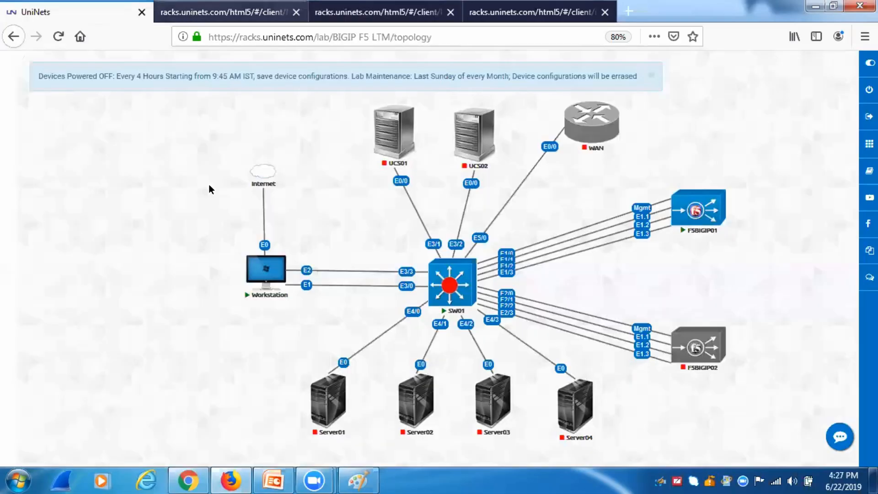
pyautogui.click(181, 13)
pyautogui.click(339, 18)
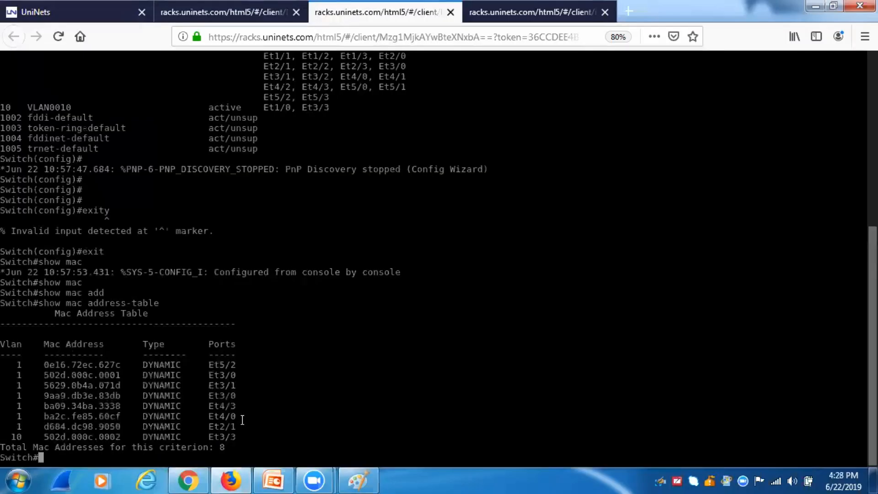
pyautogui.moveTo(125, 437); pyautogui.dragTo(110, 436)
pyautogui.moveTo(50, 446); pyautogui.dragTo(44, 438)
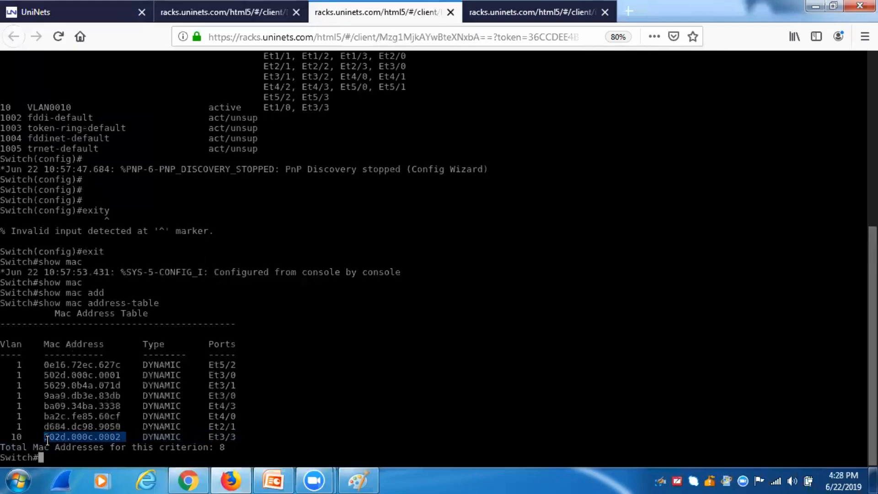
# Step: Bring up the workstation's Network Connections window
pyautogui.click(107, 9)
pyautogui.click(329, 13)
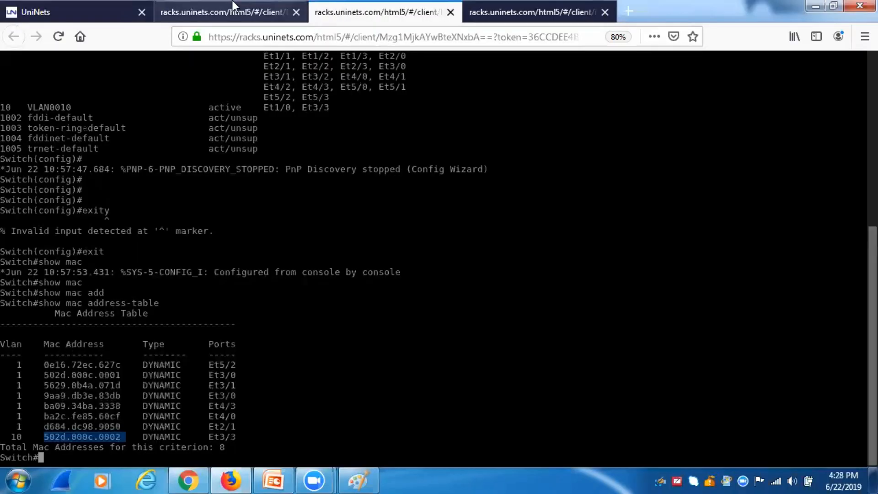
pyautogui.click(228, 14)
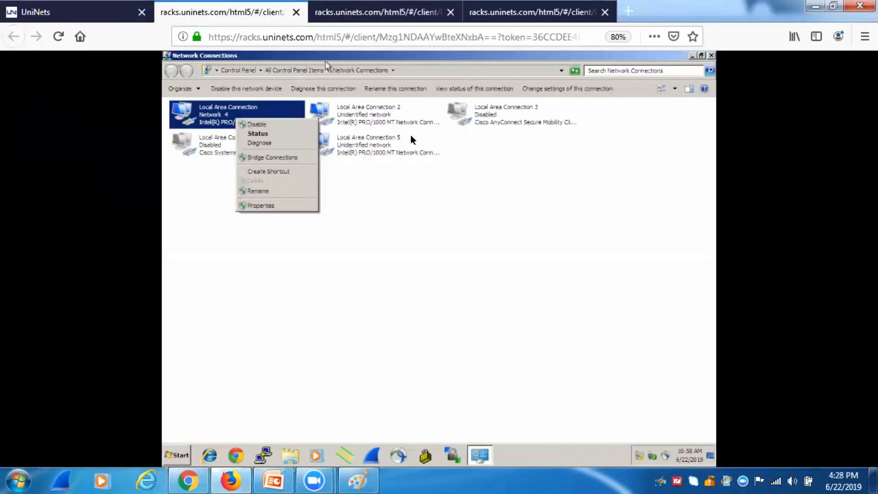
# Step: Inspect Local Area Connection 2's IPv4 settings and close them unchanged
pyautogui.click(393, 118)
pyautogui.rightClick(393, 115)
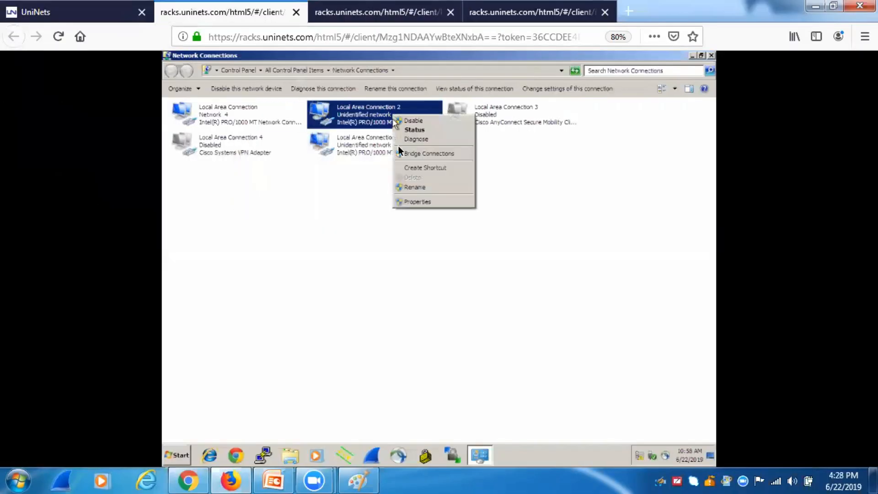
pyautogui.click(415, 205)
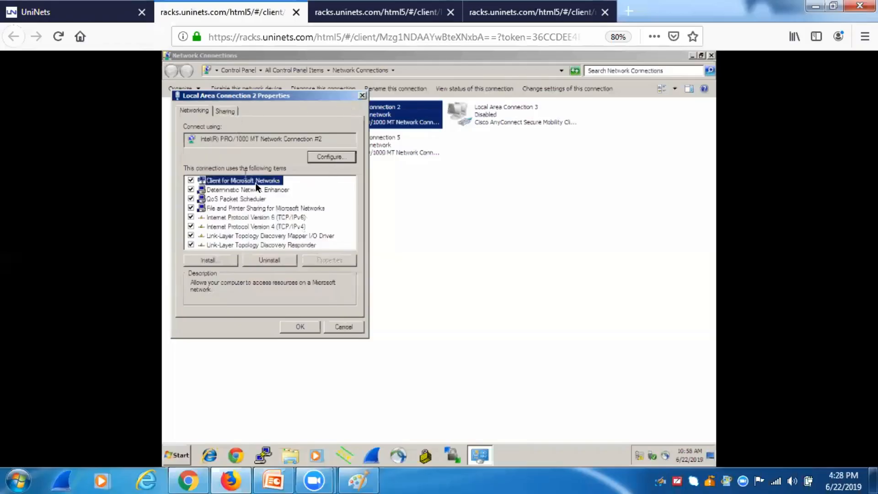
pyautogui.doubleClick(271, 226)
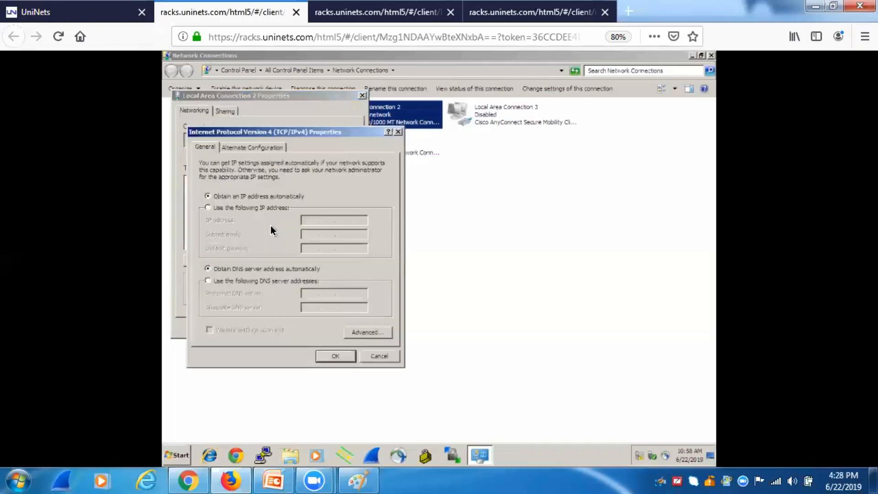
pyautogui.click(398, 132)
pyautogui.click(361, 95)
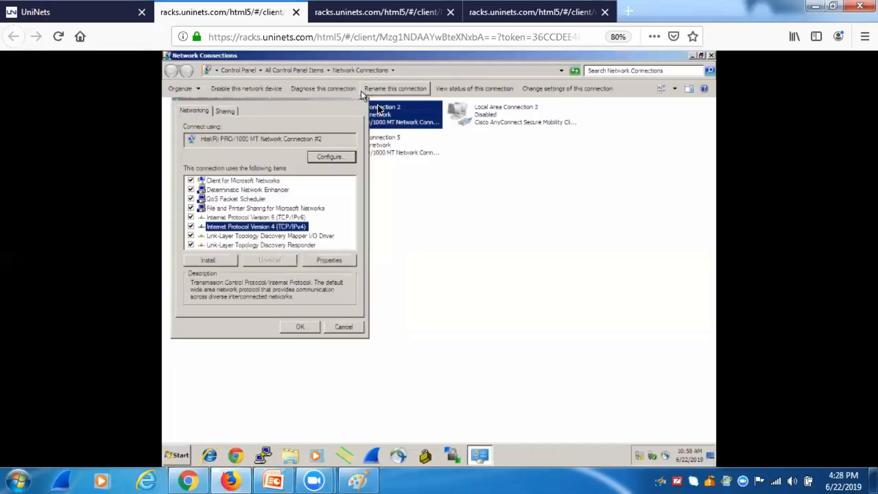
# Step: Give Local Area Connection 2 the static IP 172.16.10.11 with mask 255.255.0.0
pyautogui.rightClick(383, 109)
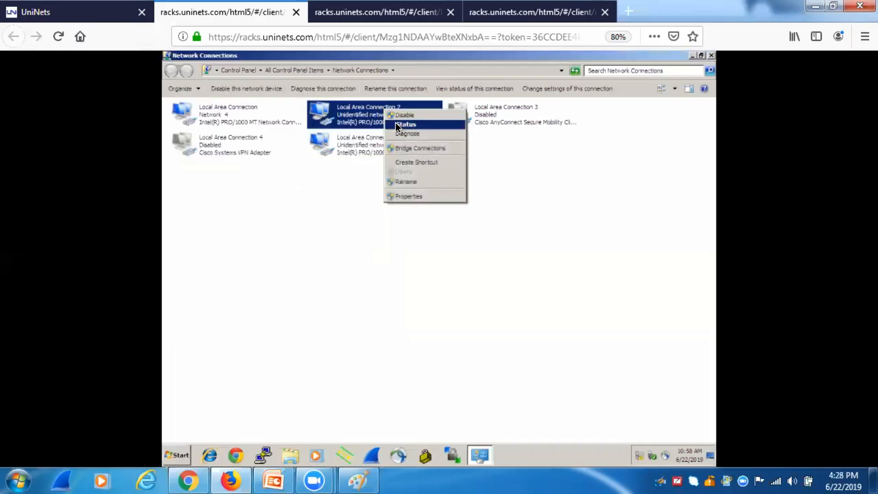
pyautogui.click(410, 198)
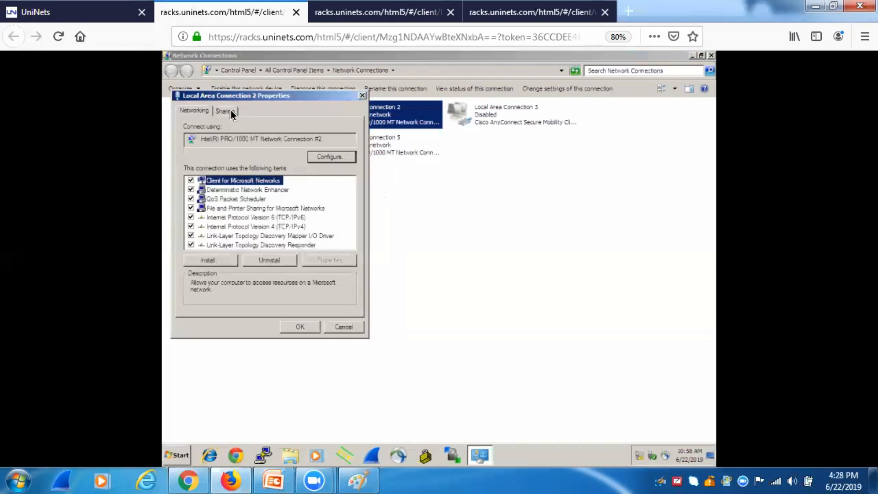
pyautogui.doubleClick(270, 227)
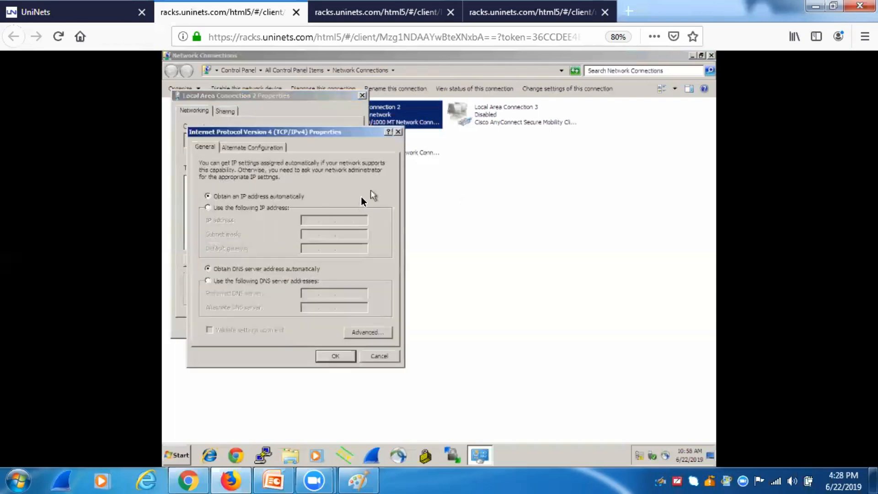
pyautogui.click(220, 208)
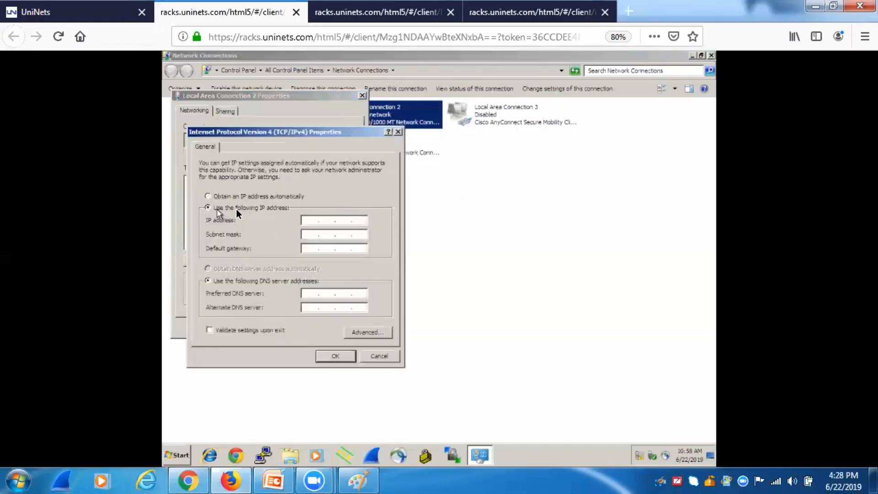
pyautogui.click(306, 220)
pyautogui.write('172.16.10.11')
pyautogui.press('Tab')
pyautogui.click(332, 355)
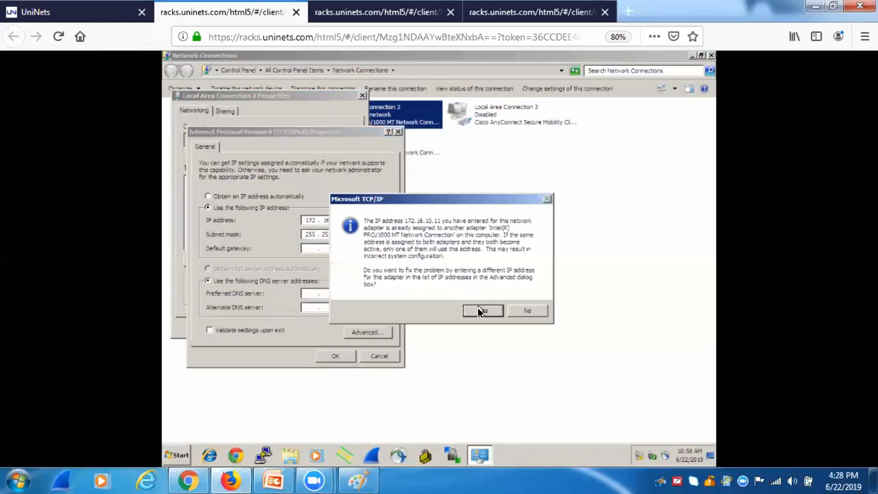
# Step: After the duplicate-address warning, change the address to 172.16.10.12 and save the connection settings
pyautogui.click(478, 308)
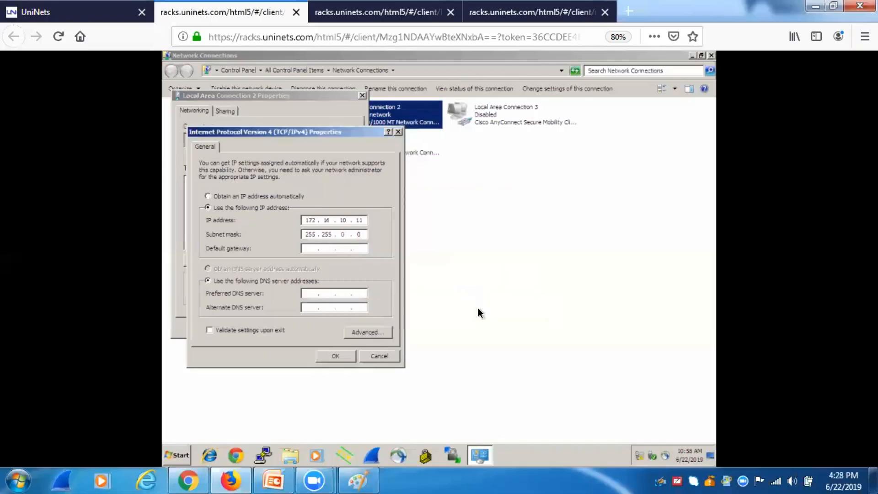
pyautogui.click(363, 220)
pyautogui.press('BackSpace')
pyautogui.write('2')
pyautogui.click(335, 355)
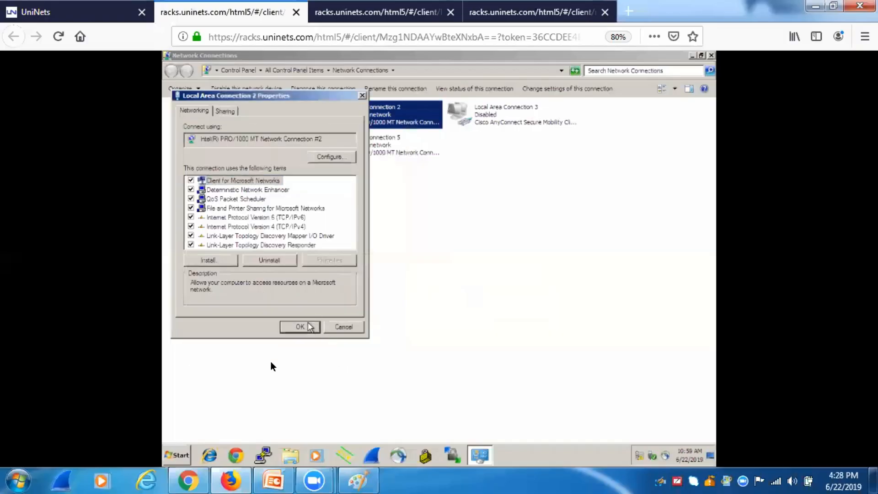
pyautogui.click(309, 327)
pyautogui.click(177, 454)
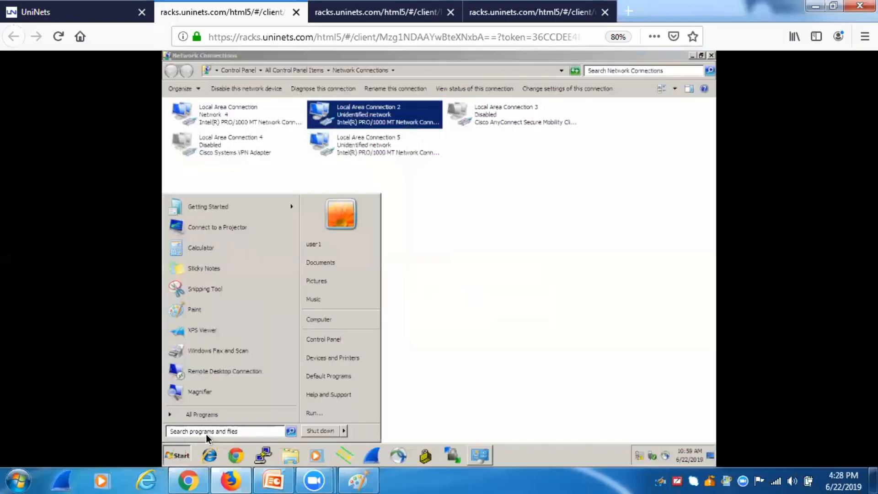
# Step: Open a command prompt and ping 172.16.10.12
pyautogui.write('cmd')
pyautogui.press('Return')
pyautogui.write('pi ng')
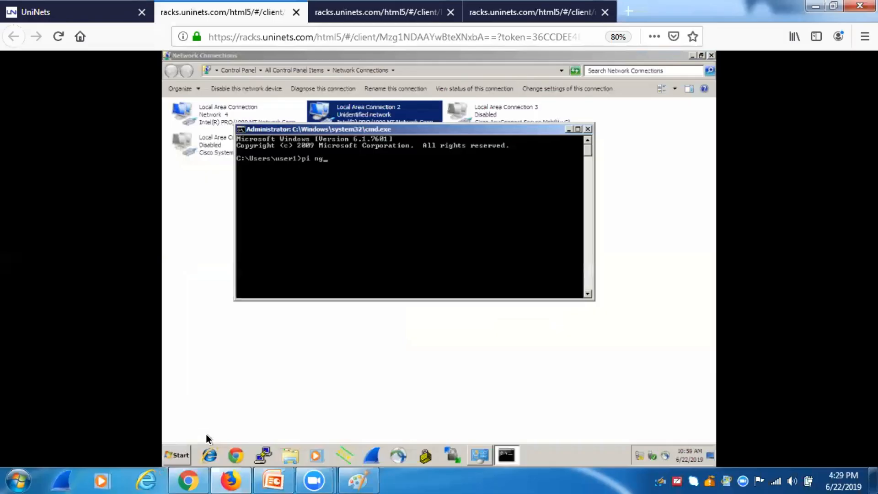
pyautogui.press('BackSpace')
pyautogui.press('BackSpace')
pyautogui.write('ing 172.16.10.12')
pyautogui.press('Return')
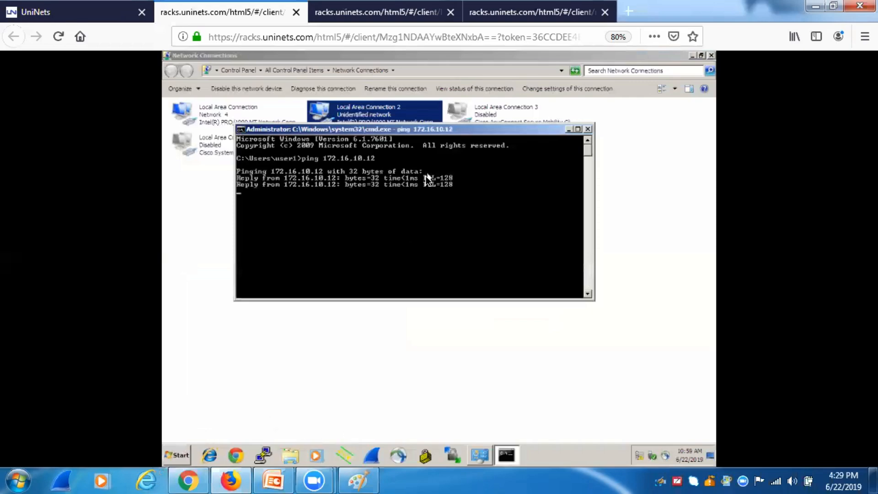
# Step: Rename Local Area Connection 2 to 'Interface E2'
pyautogui.click(381, 113)
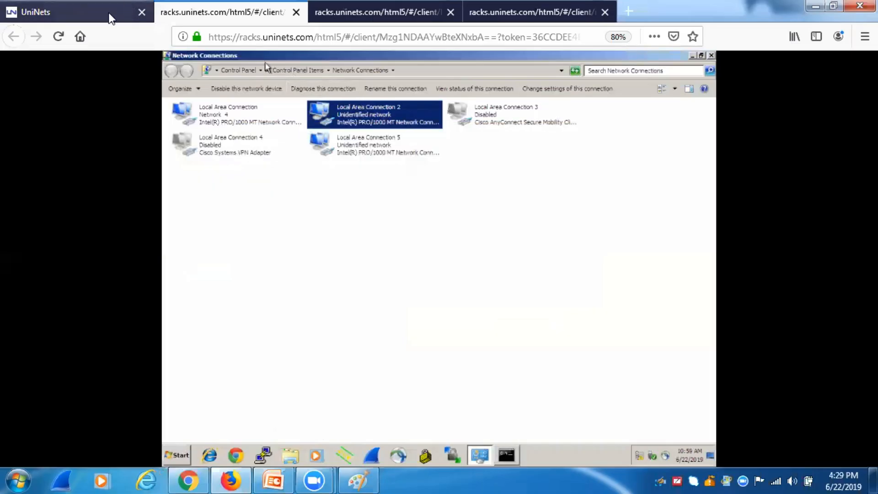
pyautogui.click(110, 17)
pyautogui.click(256, 12)
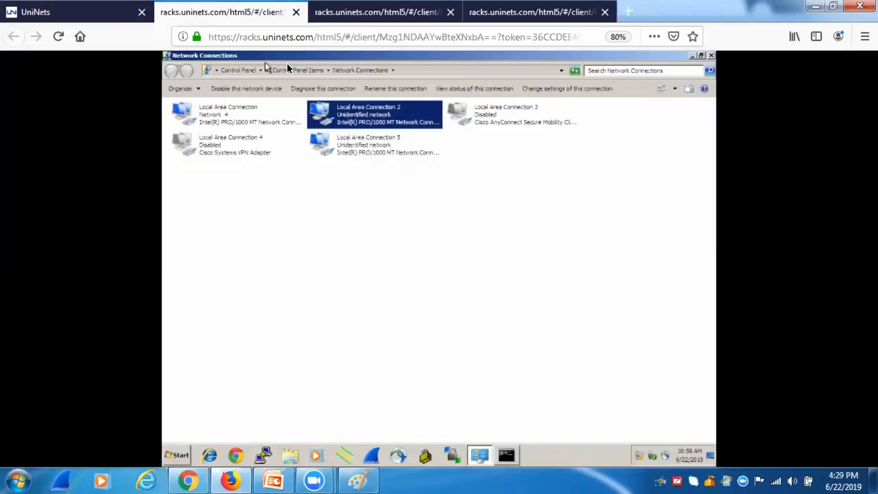
pyautogui.rightClick(356, 117)
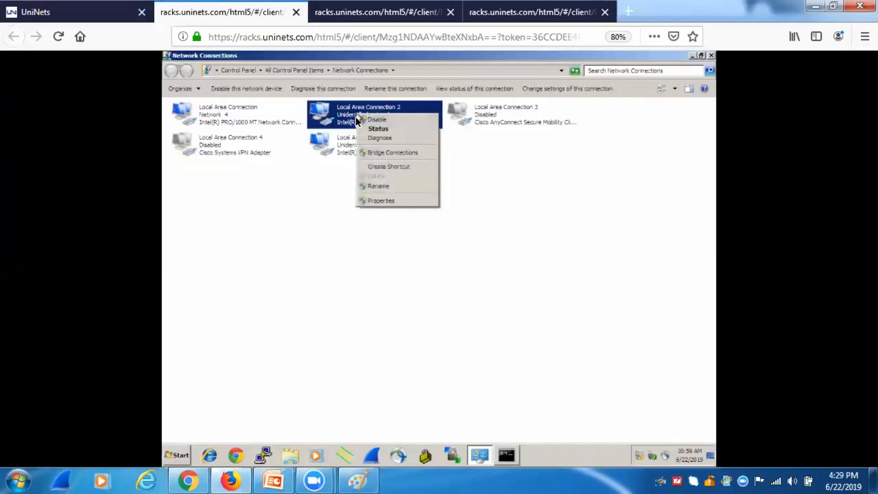
pyautogui.click(375, 190)
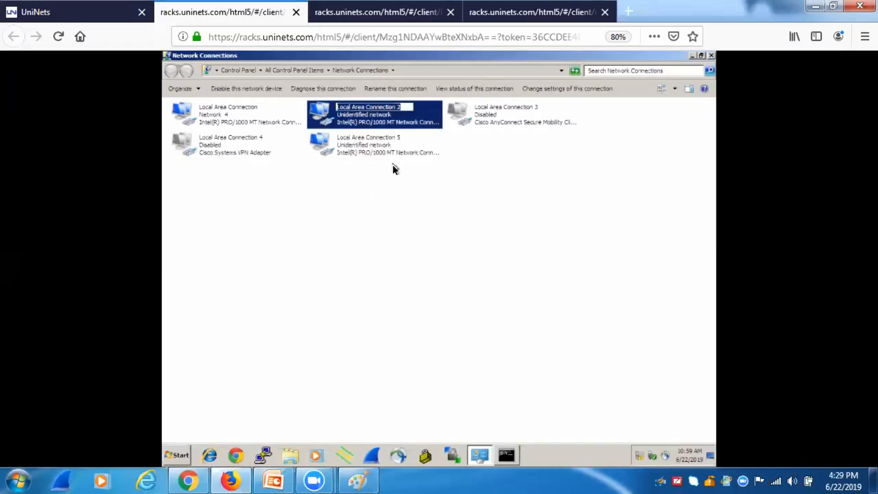
pyautogui.write('I')
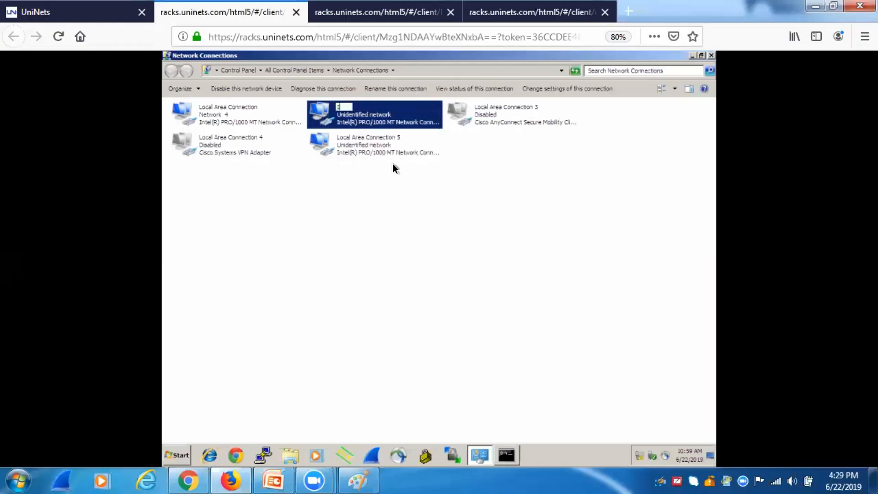
pyautogui.write('Nterface E21')
pyautogui.press('BackSpace')
pyautogui.press('Return')
pyautogui.click(385, 190)
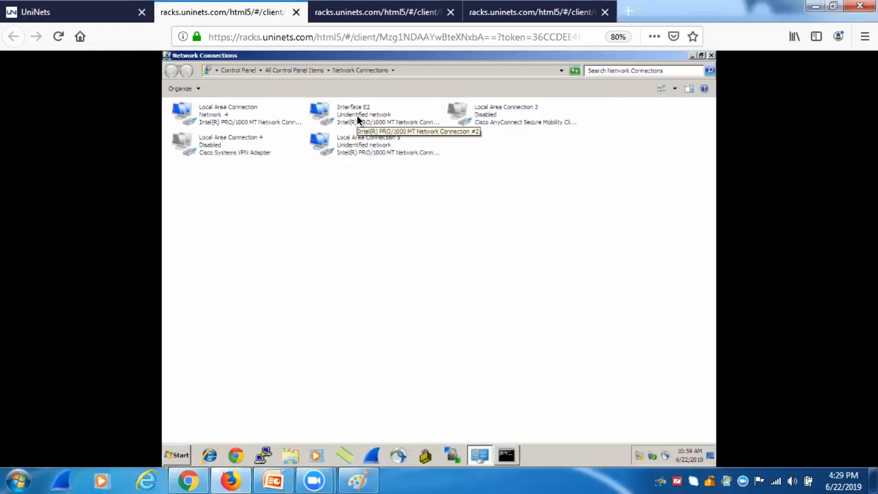
# Step: Ping 172.16.10.10, which gets no reply, then close the command prompt
pyautogui.click(506, 460)
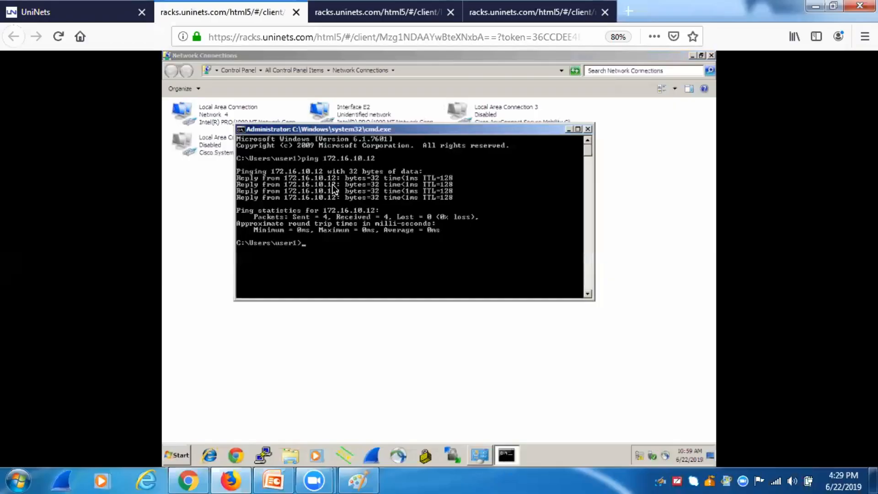
pyautogui.press('Up')
pyautogui.press('BackSpace')
pyautogui.write('0.10')
pyautogui.press('Return')
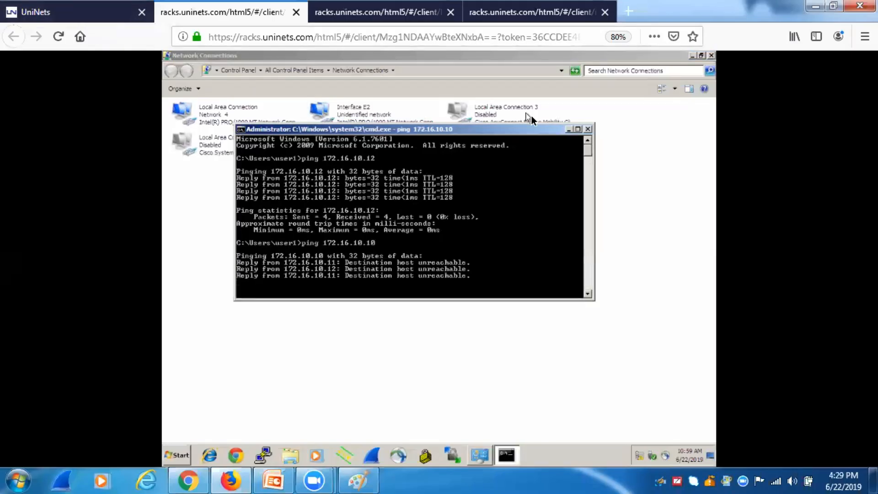
pyautogui.click(586, 130)
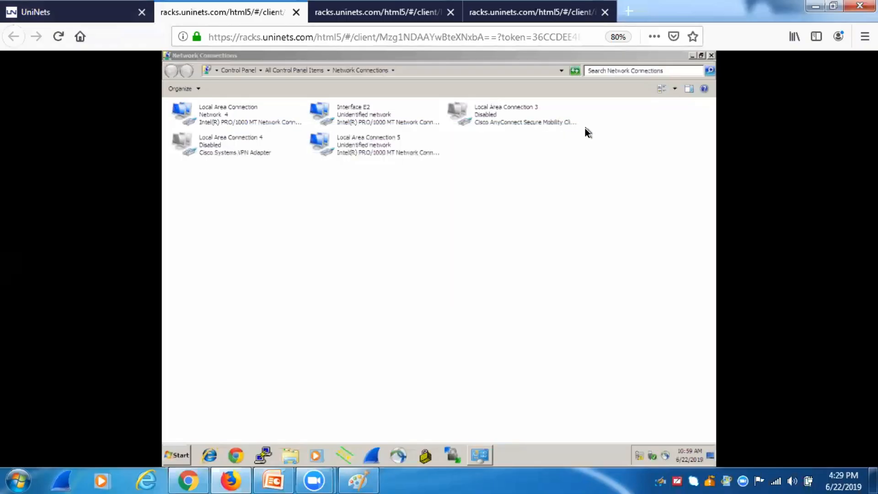
# Step: Try clearing the Interface E2 connection's name, then dismiss the resulting rename error
pyautogui.click(381, 151)
pyautogui.click(366, 115)
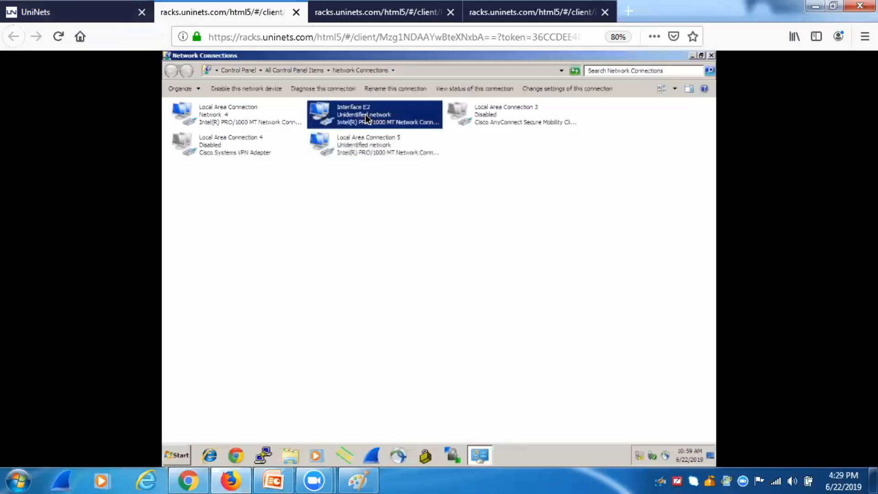
pyautogui.rightClick(365, 114)
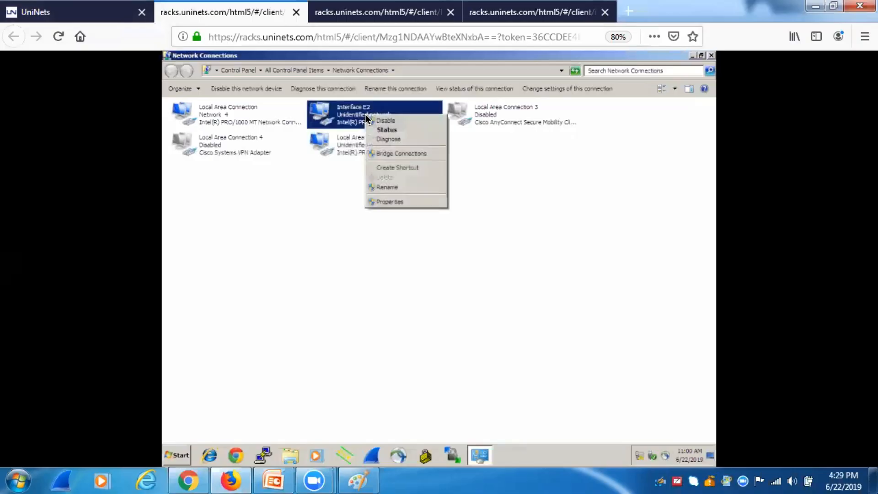
pyautogui.click(388, 188)
pyautogui.press('BackSpace')
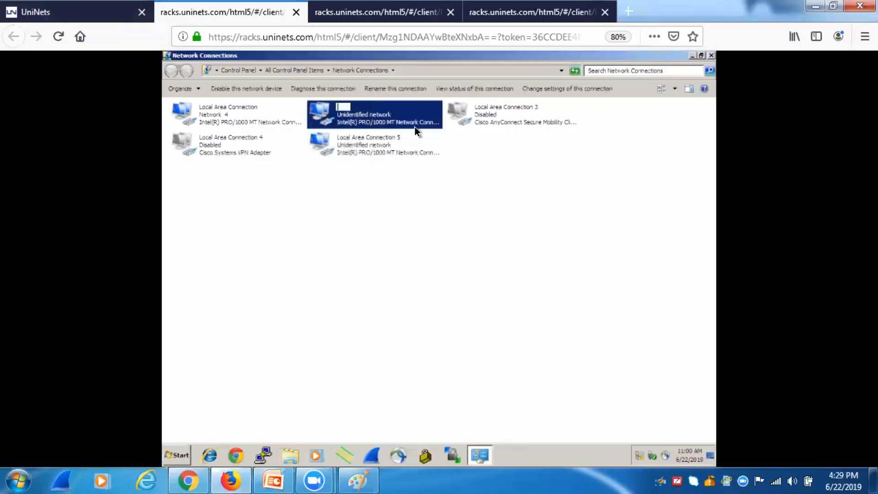
pyautogui.press('Return')
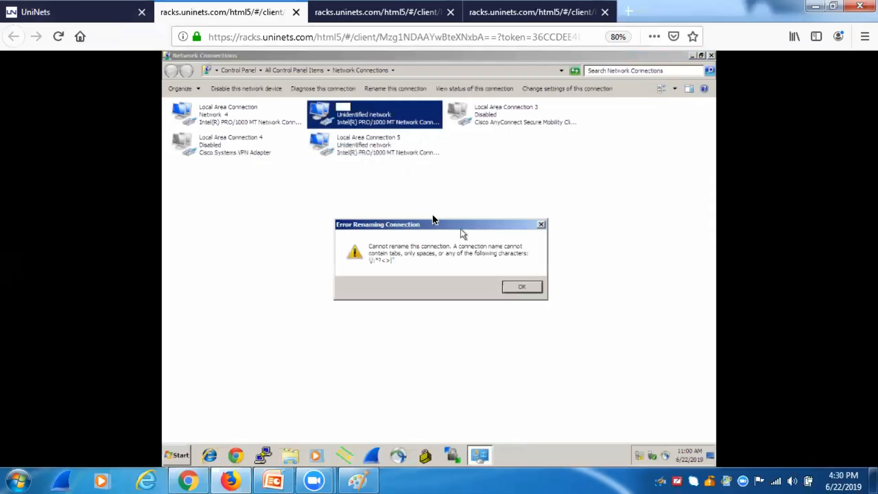
pyautogui.click(525, 287)
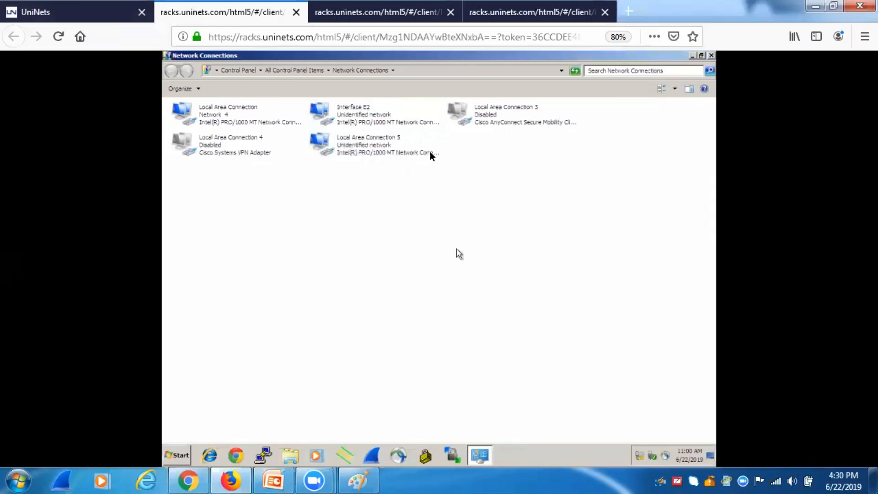
# Step: Rename Interface E2 to 'Interface' by deleting ' E2'
pyautogui.click(397, 146)
pyautogui.rightClick(362, 108)
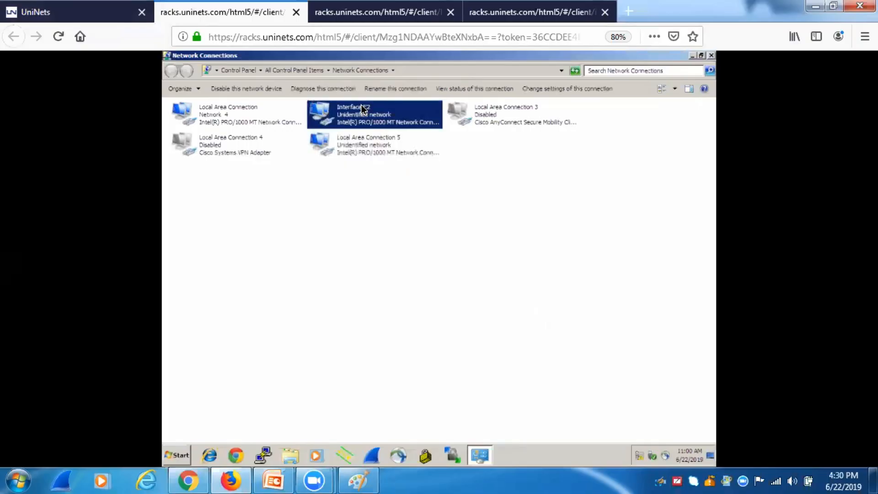
pyautogui.click(382, 182)
pyautogui.press('BackSpace')
pyautogui.press('BackSpace')
pyautogui.press('BackSpace')
pyautogui.press('Return')
pyautogui.rightClick(356, 142)
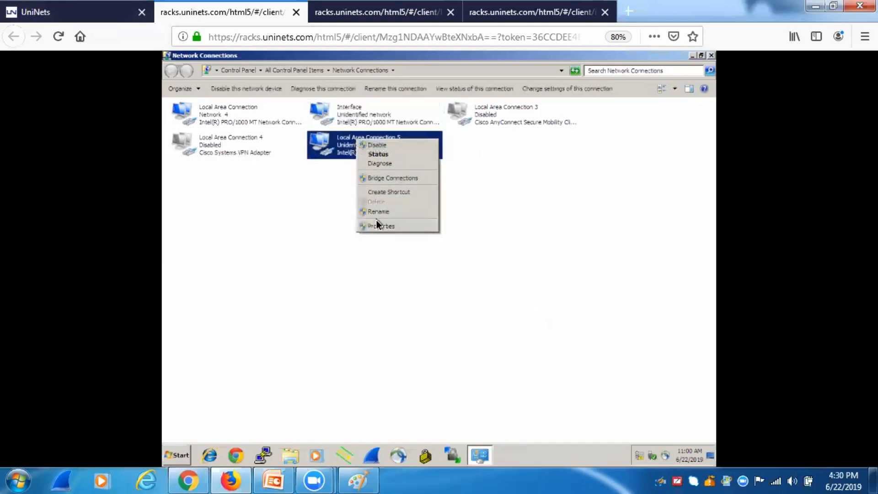
# Step: Give Local Area Connection 5 the static IP 172.16.10.13 with the auto-filled mask
pyautogui.click(376, 225)
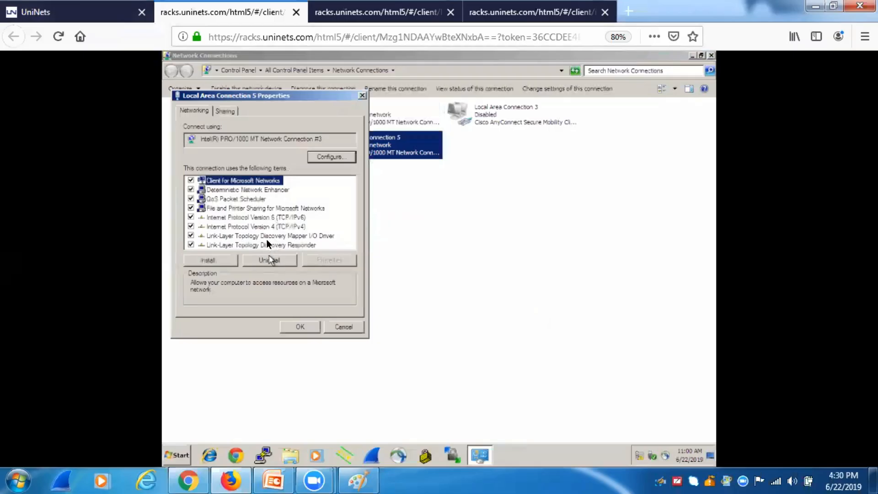
pyautogui.doubleClick(261, 227)
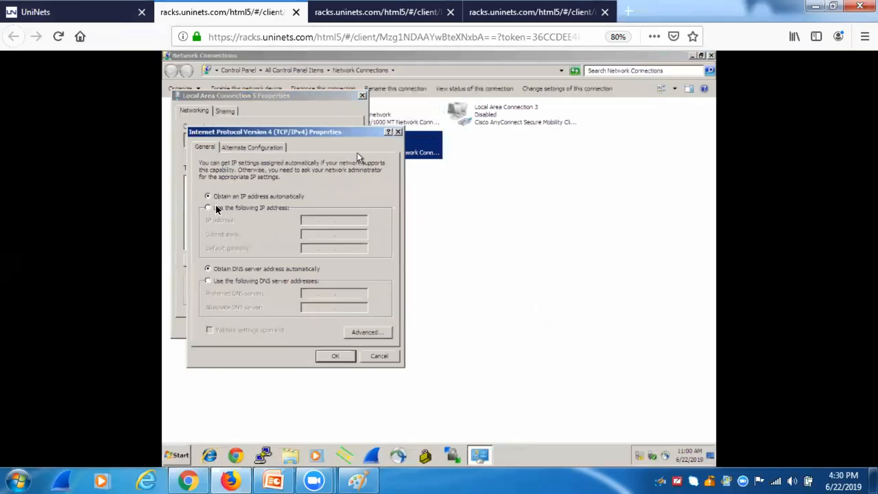
pyautogui.click(217, 208)
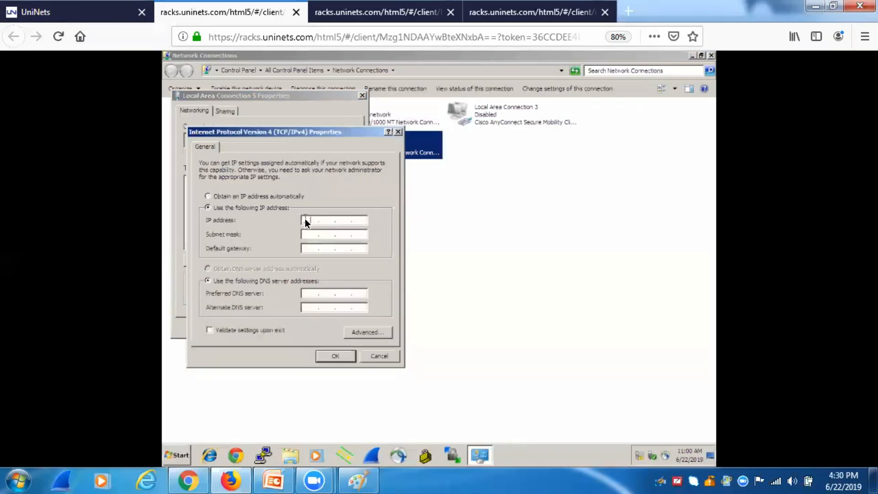
pyautogui.click(305, 219)
pyautogui.write('172 . 16 . 10 . 13')
pyautogui.press('Tab')
pyautogui.click(344, 355)
pyautogui.click(307, 325)
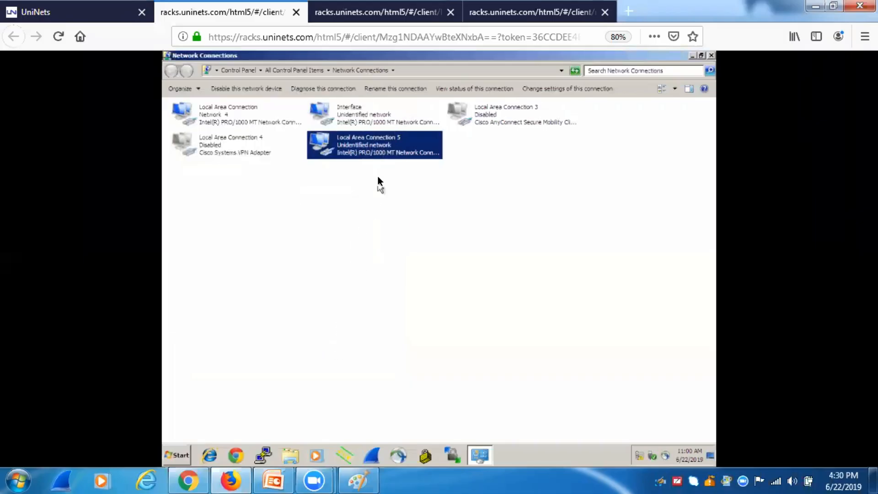
# Step: Ping 172.16.10.10 twice from a command prompt, getting replies with 0% loss
pyautogui.click(173, 457)
pyautogui.write('CMD')
pyautogui.press('Return')
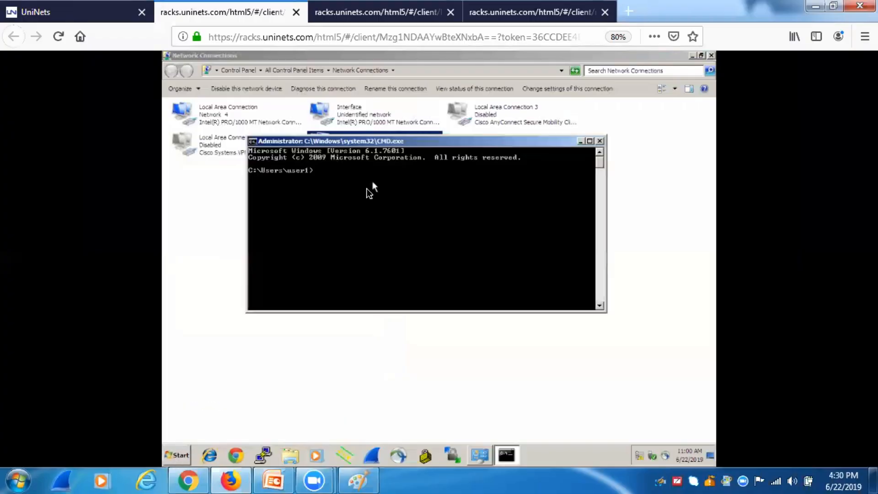
pyautogui.write('PING 172.16.10.10')
pyautogui.press('Return')
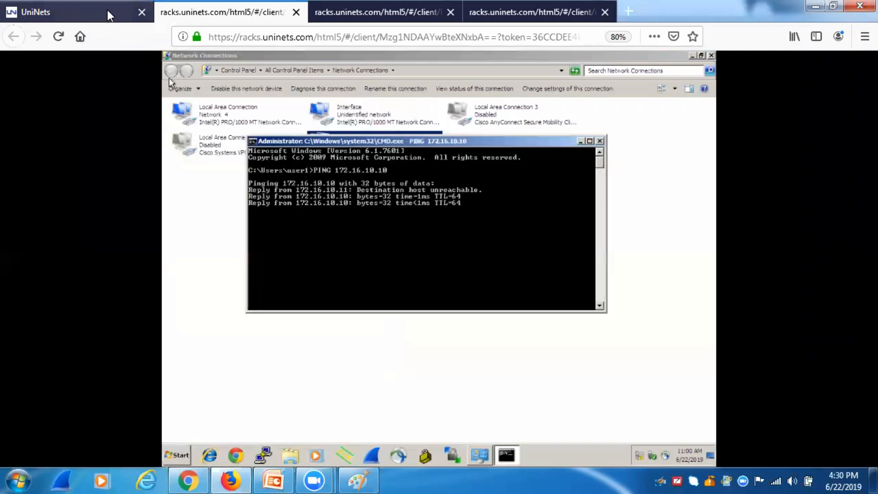
pyautogui.press('Up')
pyautogui.press('Return')
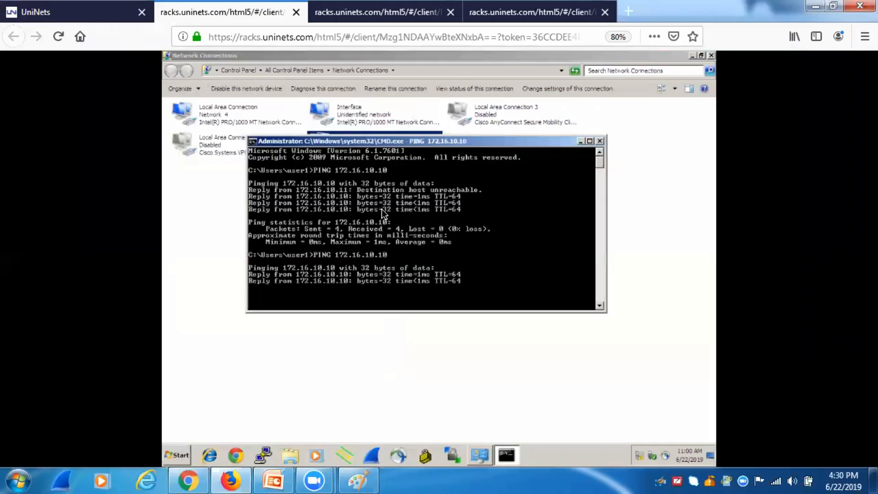
pyautogui.click(599, 142)
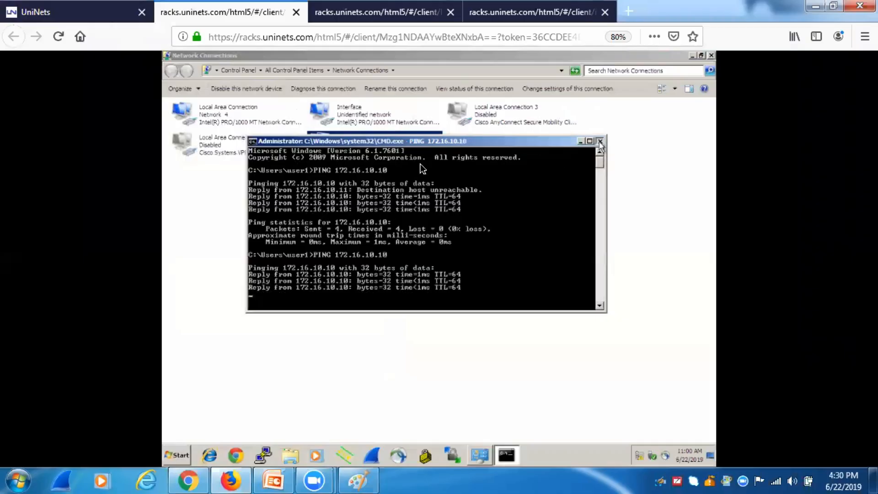
# Step: Rename Local Area Connection 5 to 'INTERFACE e2'
pyautogui.rightClick(378, 145)
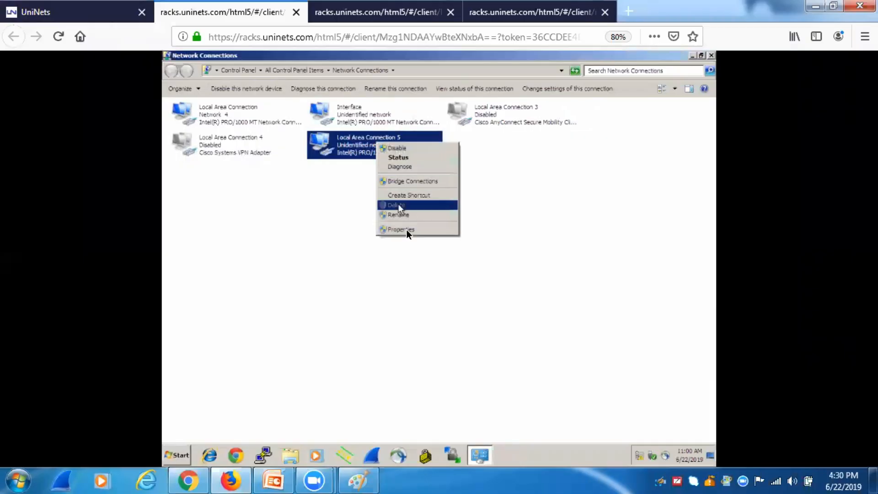
pyautogui.click(407, 215)
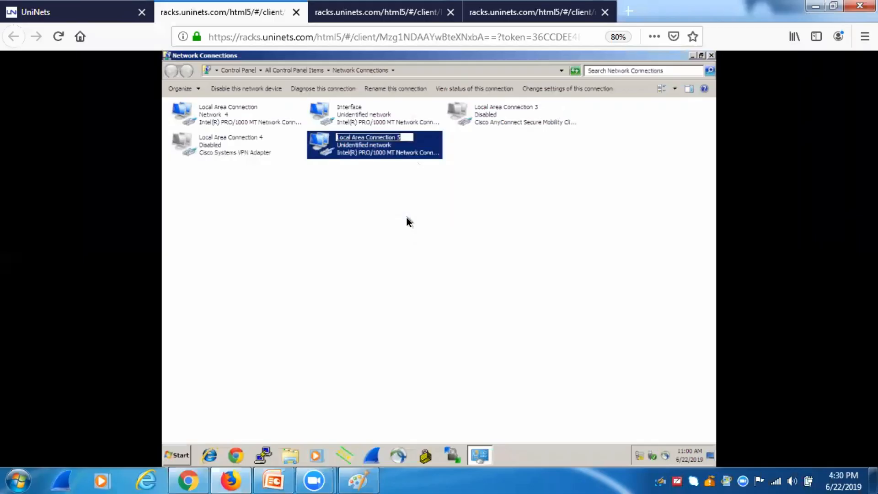
pyautogui.write('INTERFACE #2')
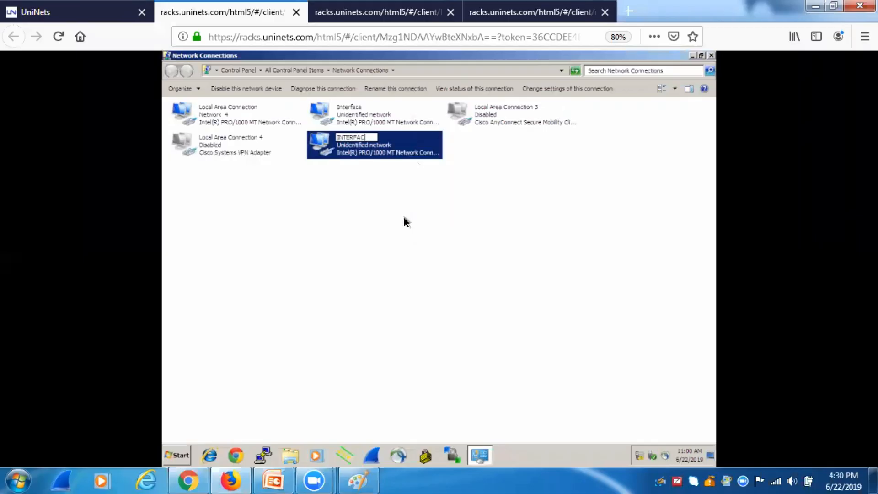
pyautogui.click(405, 232)
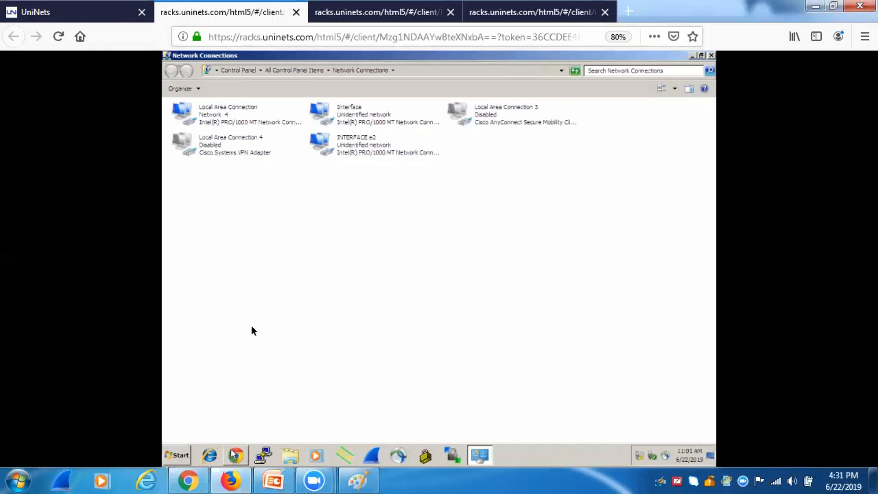
pyautogui.click(624, 21)
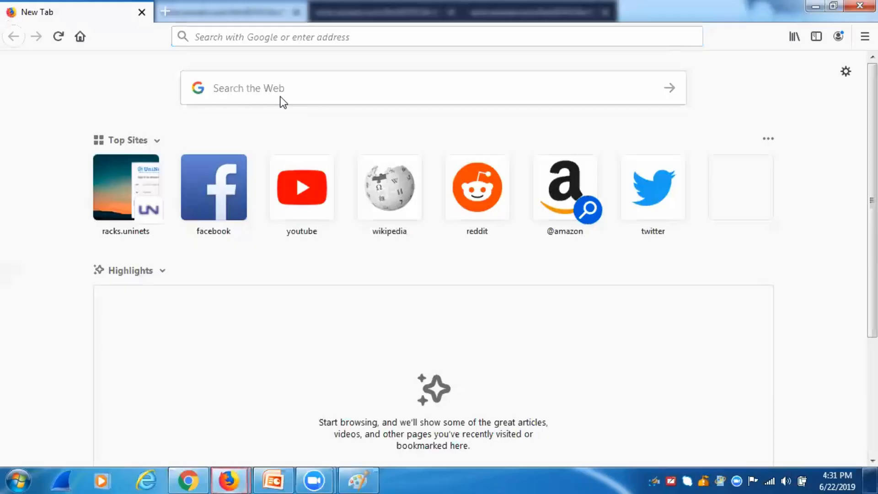
pyautogui.click(244, 34)
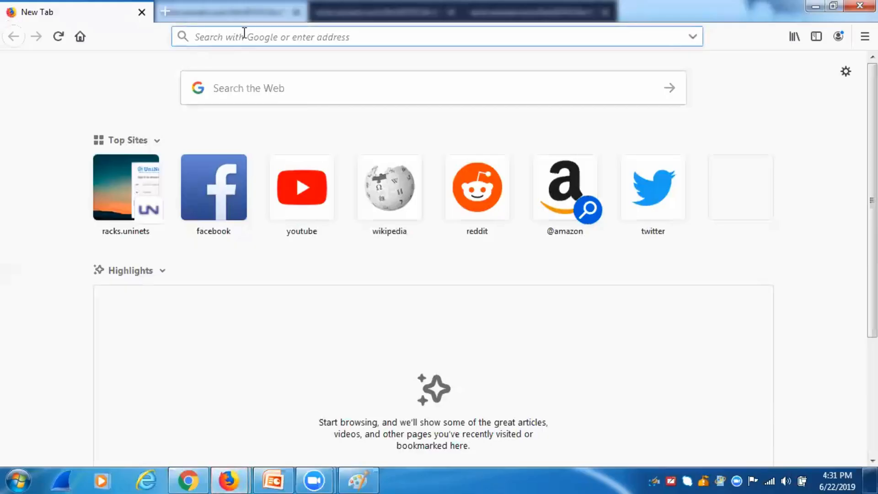
pyautogui.write('HTTPS://')
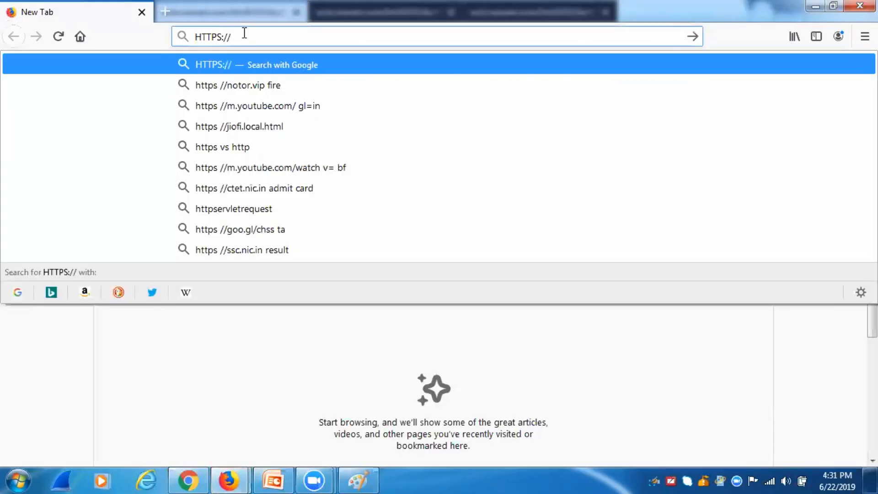
pyautogui.write('172.16.10.10')
pyautogui.press('Return')
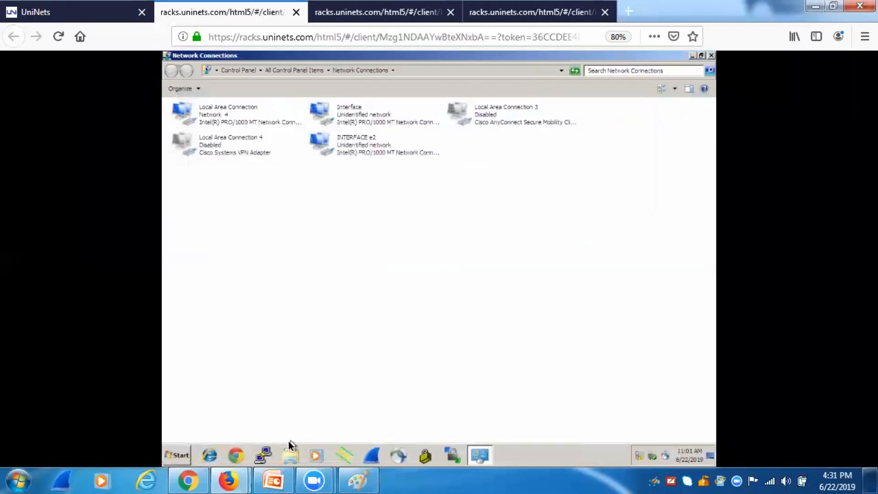
pyautogui.click(236, 455)
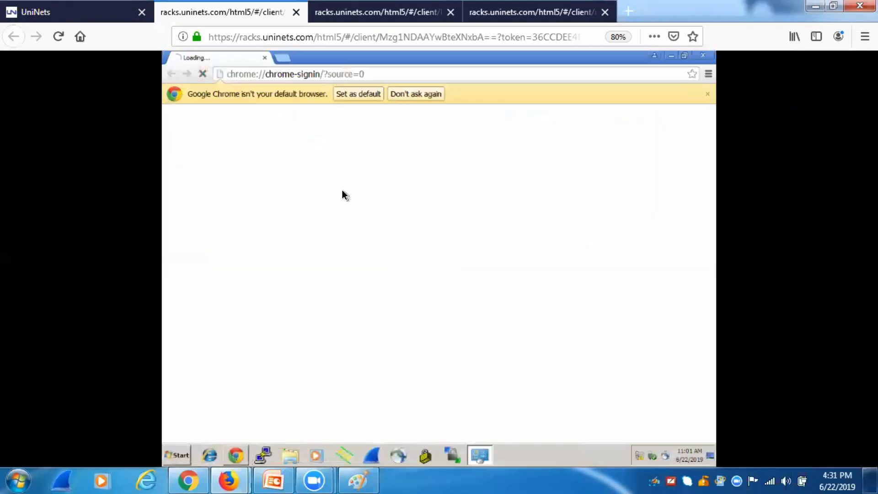
pyautogui.click(371, 73)
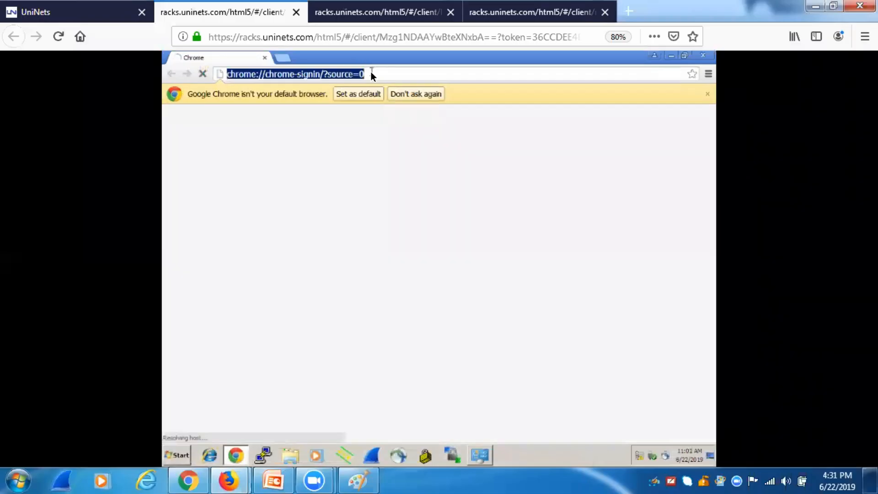
pyautogui.write('HTTPS://')
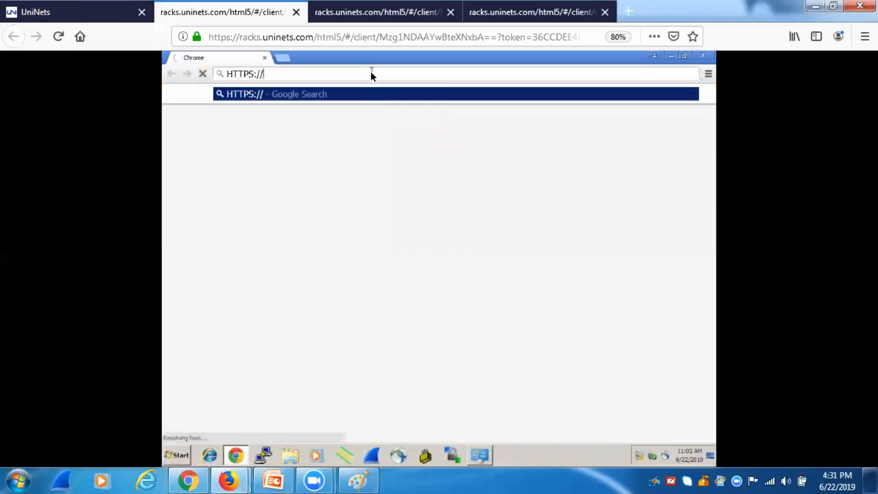
pyautogui.write('172.16.10.10')
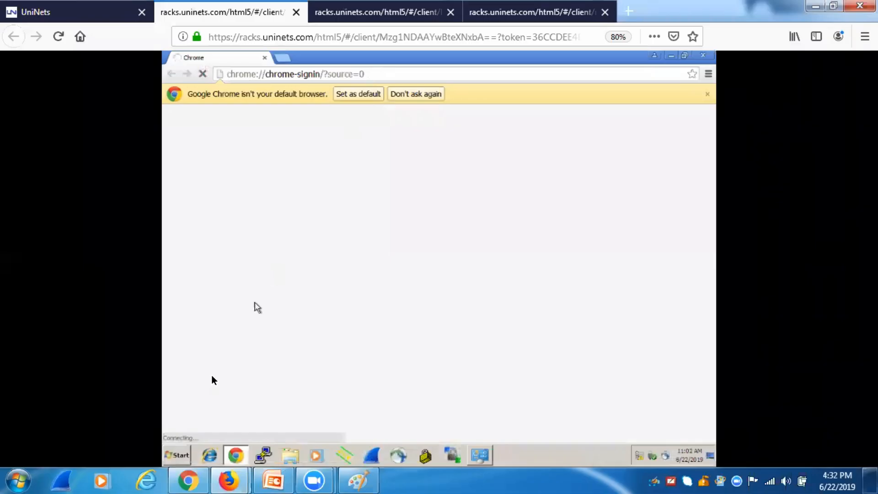
# Step: Ping 172.16.10.10 from a command prompt, then minimize it to reveal Chrome's certificate warning
pyautogui.click(171, 461)
pyautogui.write('cmd')
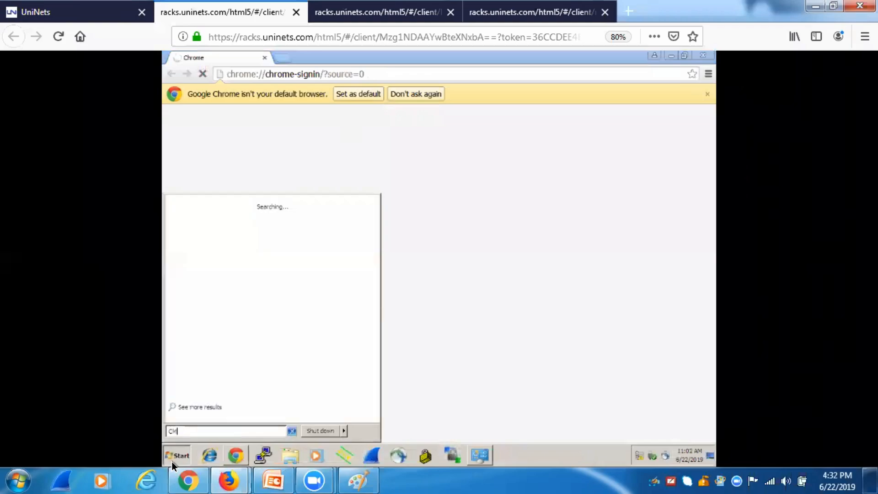
pyautogui.press('Return')
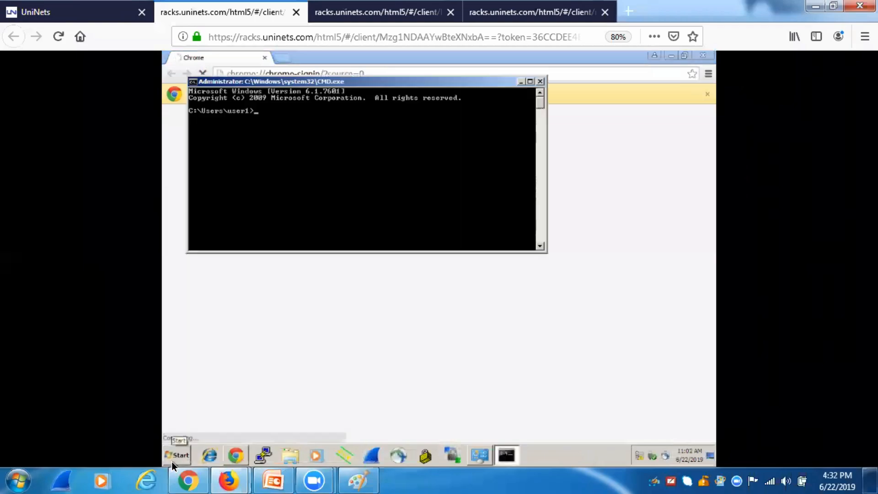
pyautogui.write('ping 172.16.10.10')
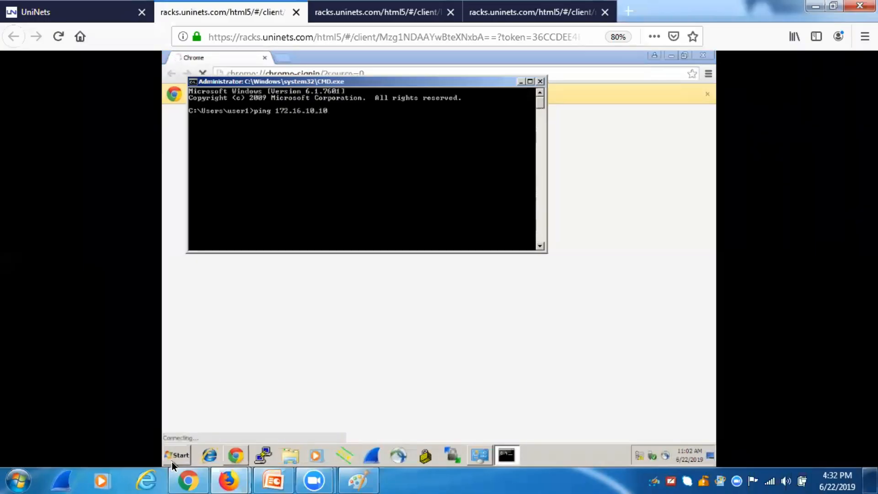
pyautogui.press('Return')
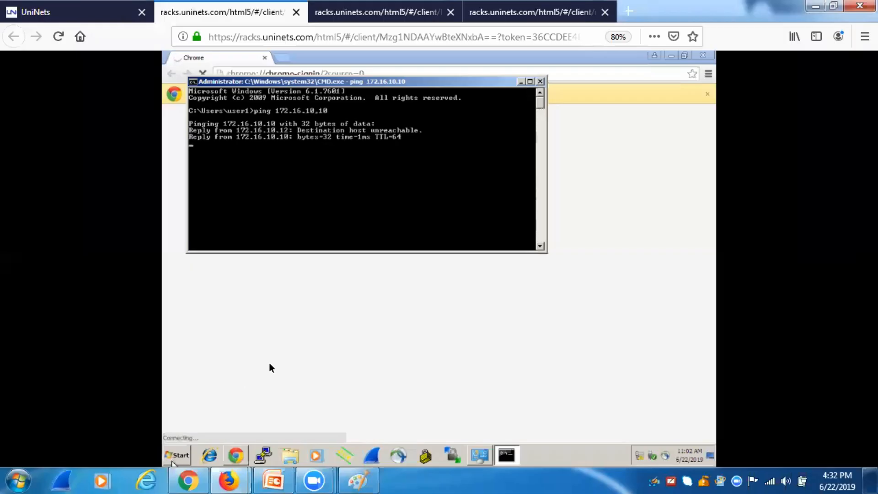
pyautogui.click(520, 82)
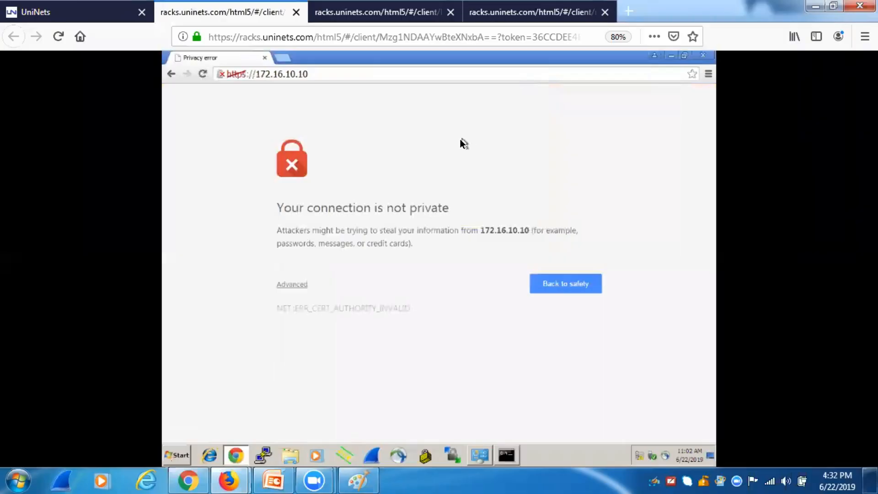
# Step: Bypass the certificate warning and log into the BIG-IP Configuration Utility with the admin account's password
pyautogui.click(300, 285)
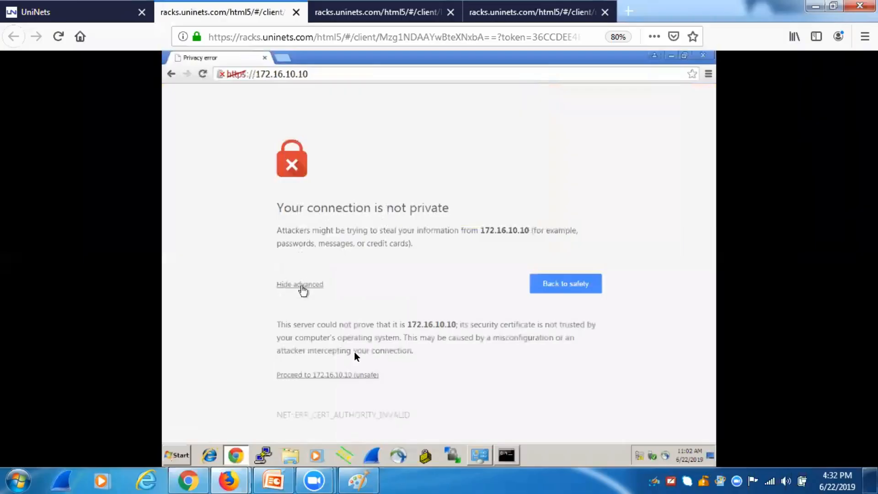
pyautogui.click(342, 378)
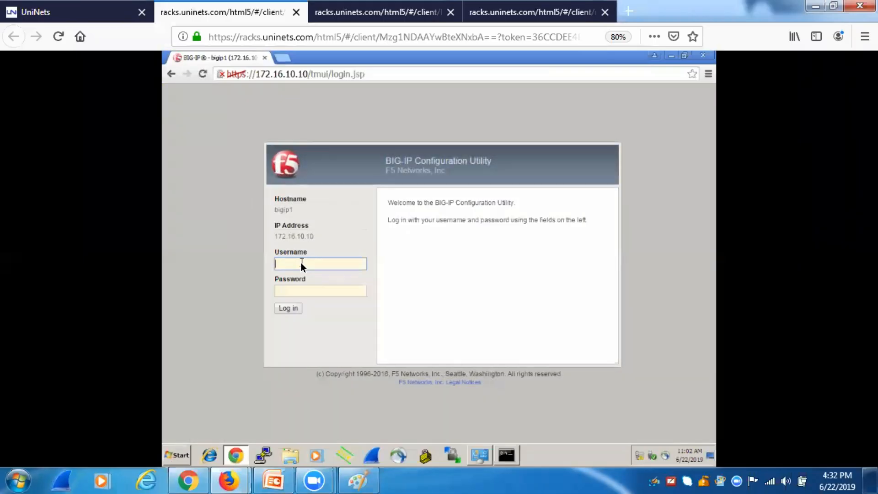
pyautogui.press('Tab')
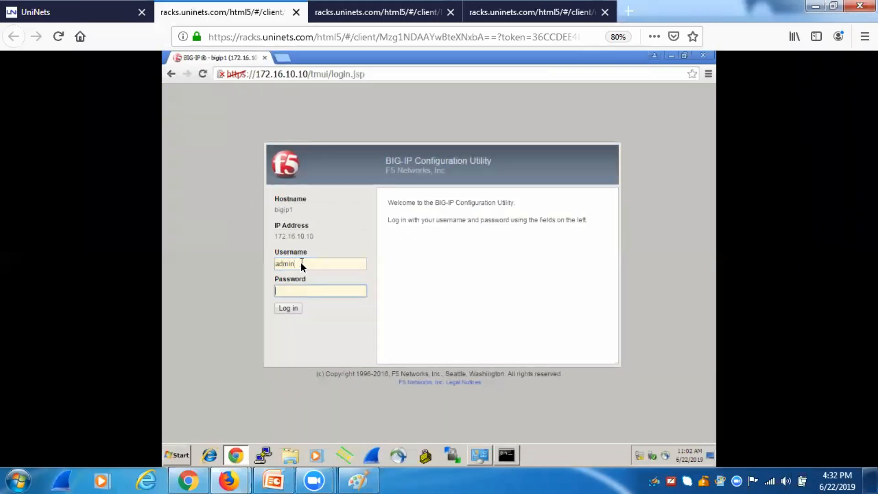
pyautogui.write('admin')
pyautogui.press('Return')
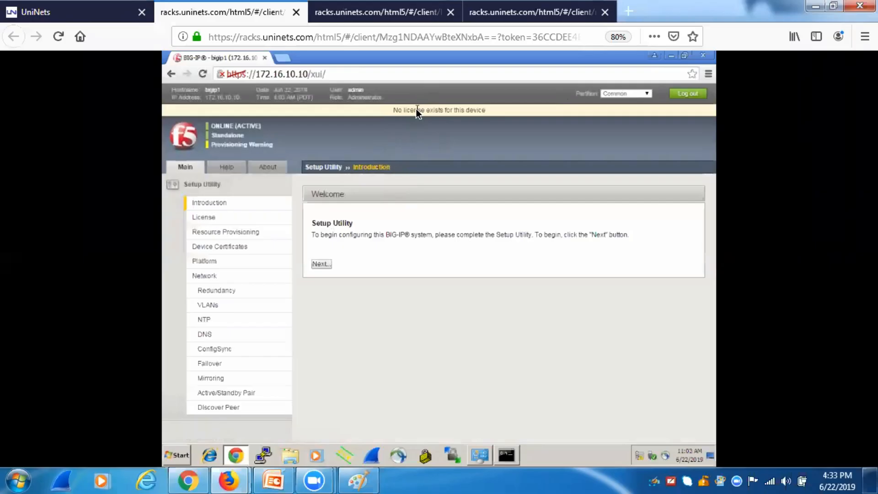
pyautogui.click(67, 16)
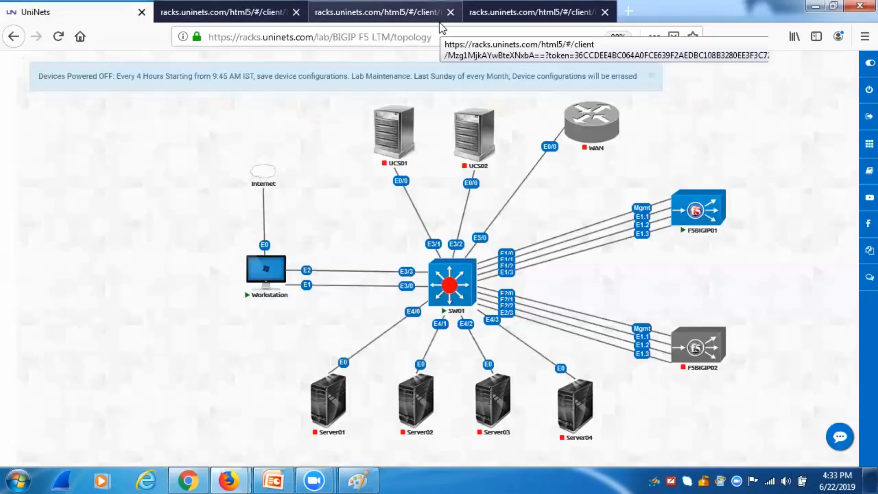
# Step: Go to slide 13 in the PowerPoint deck and briefly run it as a slide show
pyautogui.click(275, 478)
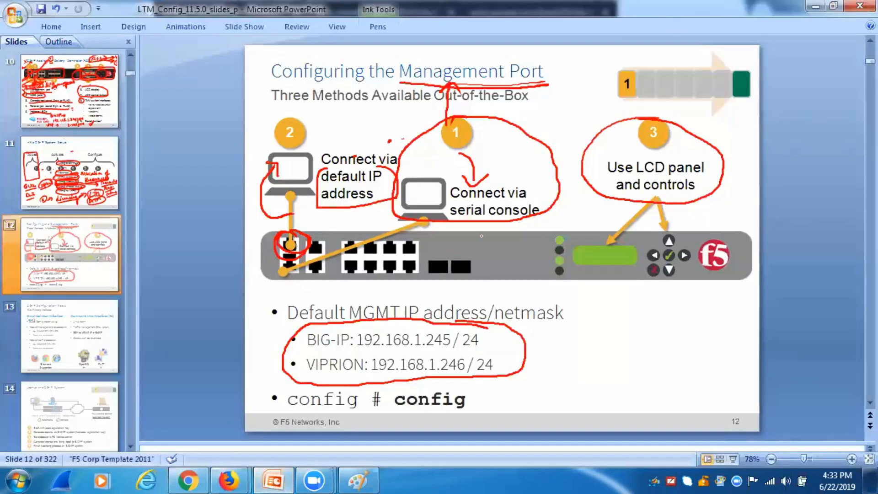
pyautogui.click(91, 336)
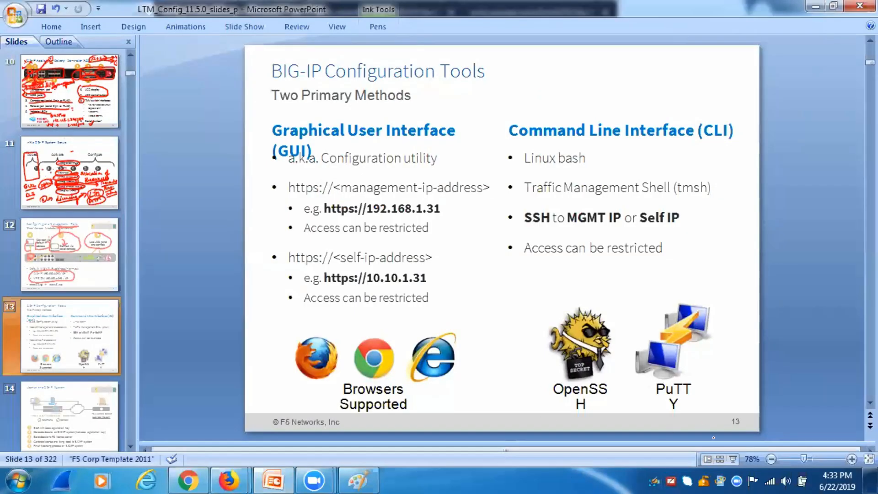
pyautogui.click(732, 458)
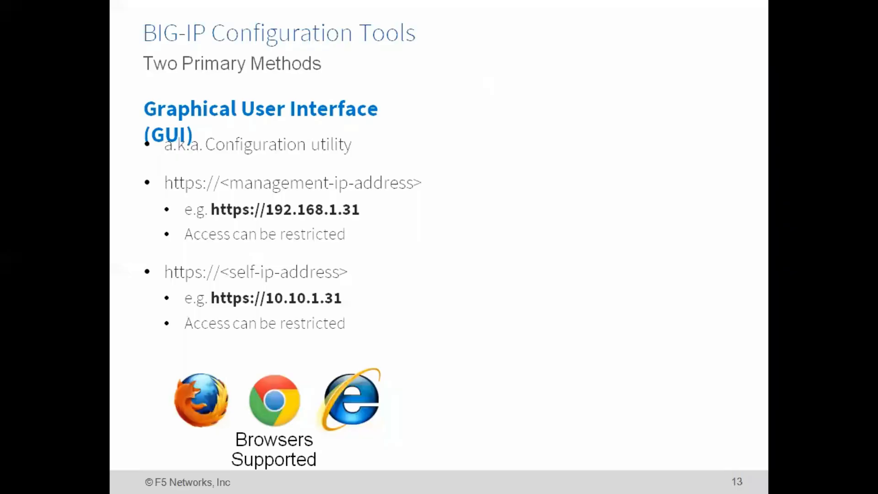
pyautogui.press('Escape')
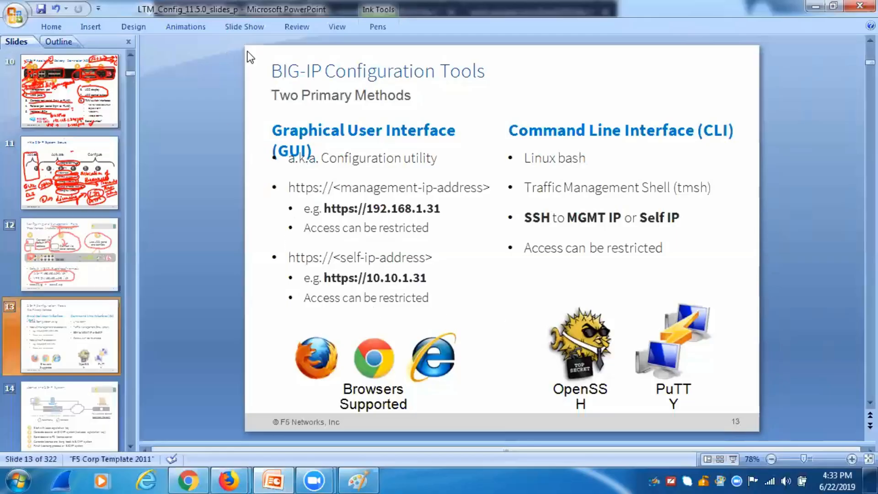
# Step: Draw red ink arrows pointing at slide 13's GUI and CLI headings
pyautogui.click(297, 26)
pyautogui.click(321, 169)
pyautogui.moveTo(366, 104)
pyautogui.mouseDown()
pyautogui.moveTo(365, 121)
pyautogui.moveTo(378, 115)
pyautogui.mouseUp()
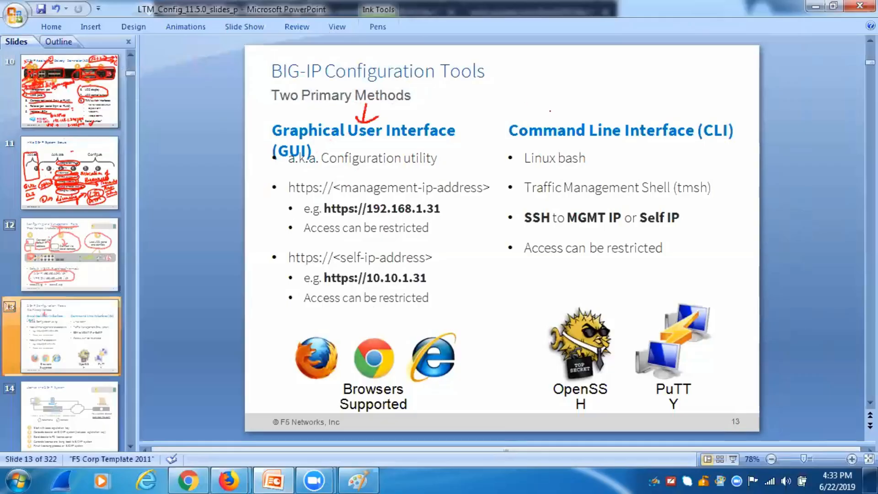
pyautogui.moveTo(544, 90)
pyautogui.mouseDown()
pyautogui.moveTo(557, 124)
pyautogui.moveTo(578, 114)
pyautogui.mouseUp()
pyautogui.click(188, 480)
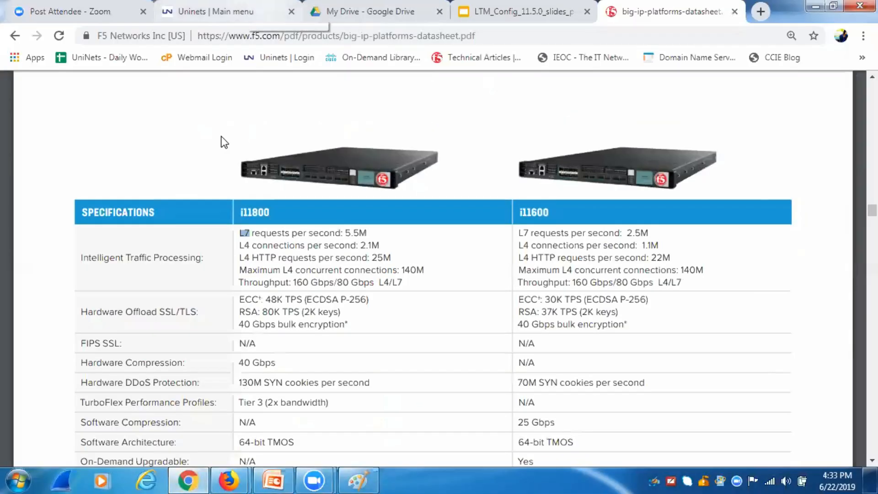
# Step: Return to the UniNets lab window and cycle the console tabs back to the workstation's BIG-IP session
pyautogui.moveTo(229, 480)
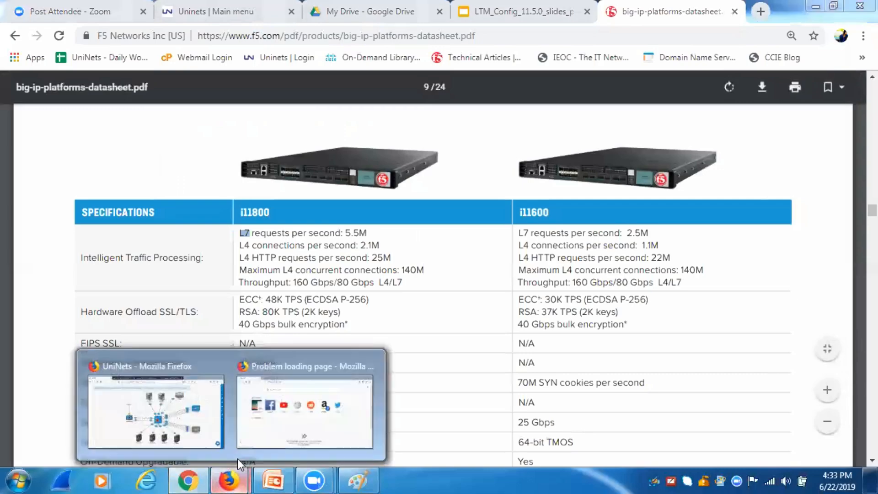
pyautogui.click(210, 407)
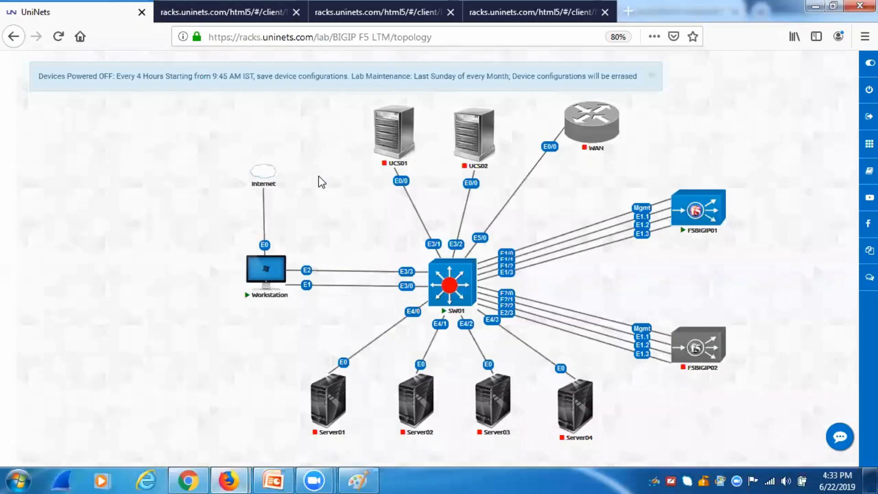
pyautogui.click(530, 12)
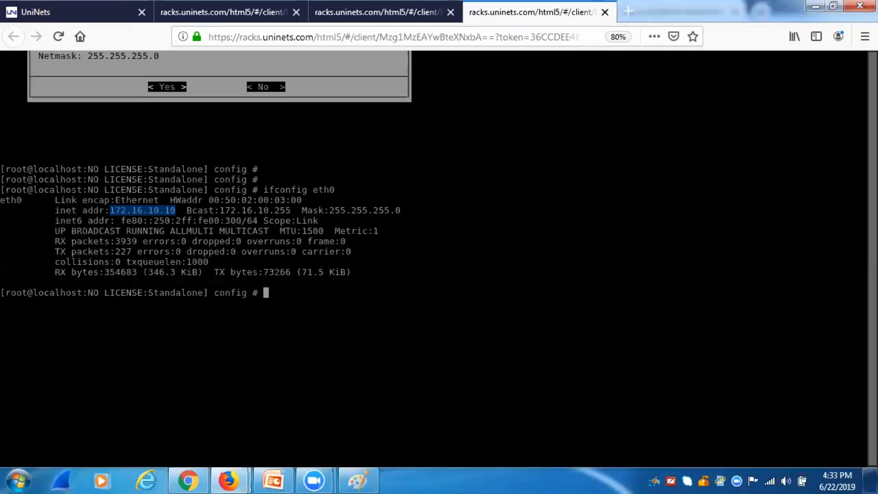
pyautogui.click(356, 12)
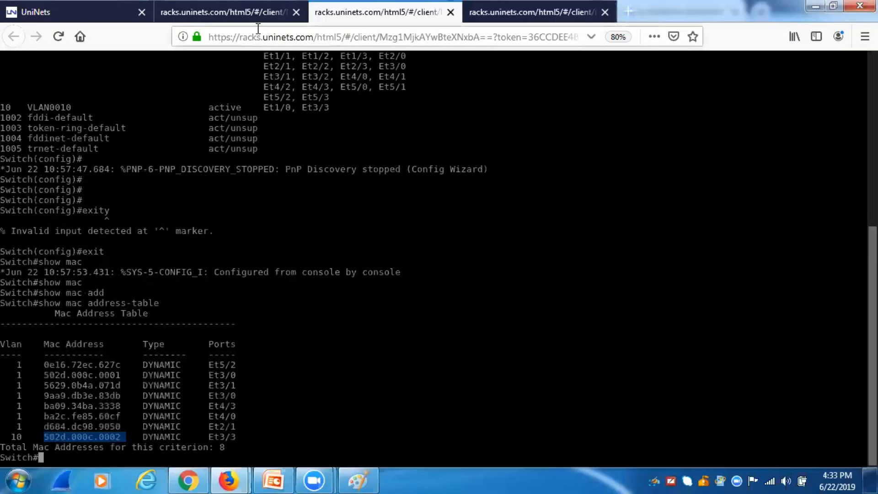
pyautogui.click(238, 18)
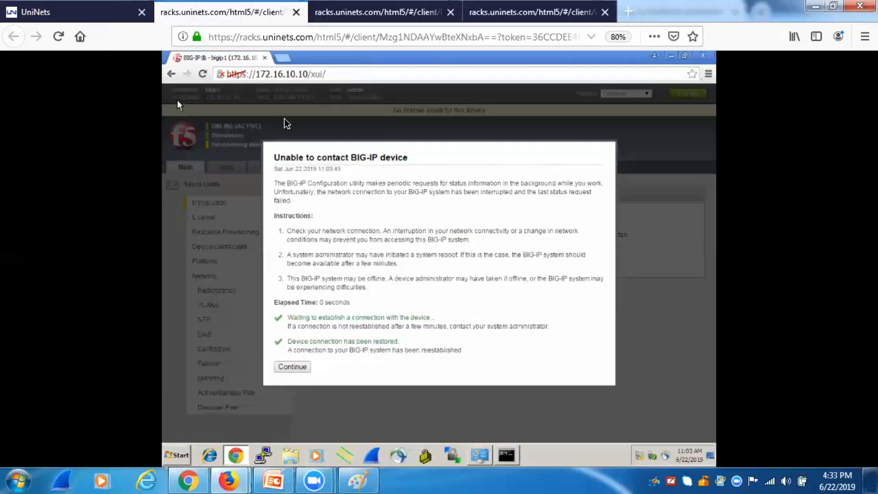
# Step: Dismiss the connection-lost notice and open a PuTTY SSH connection to 172.16.10.10, accepting its host key
pyautogui.click(295, 367)
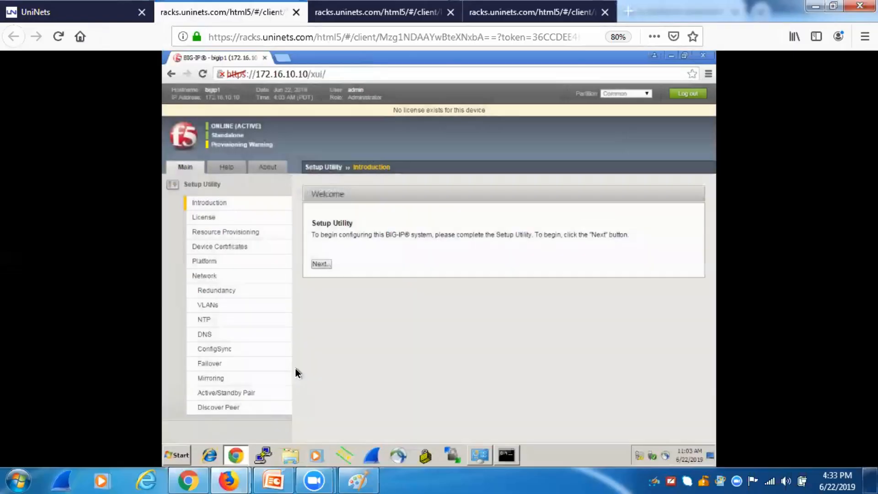
pyautogui.click(263, 455)
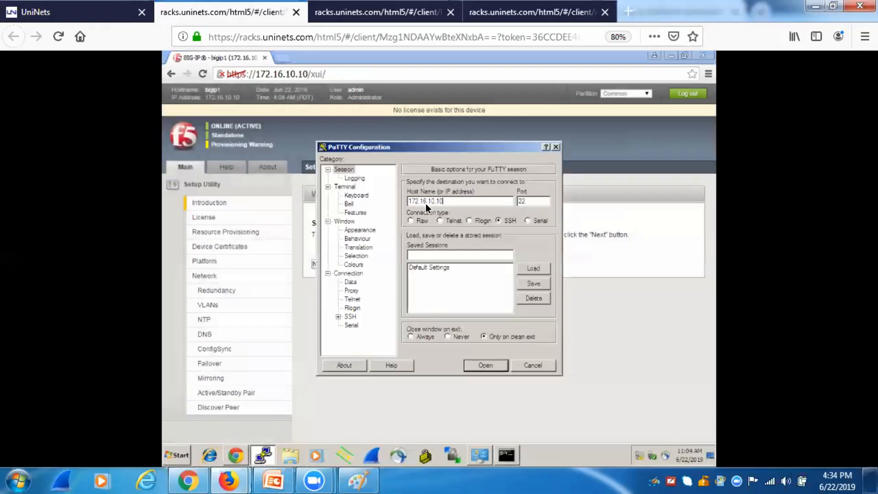
pyautogui.press('Return')
pyautogui.press('y')
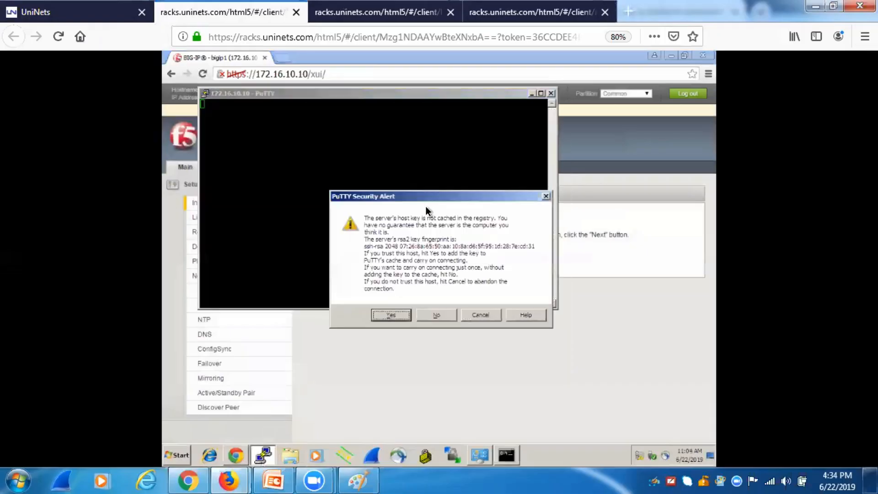
# Step: Log in as root, re-entering the password after one denial, then return to the lab topology
pyautogui.write('root')
pyautogui.press('Return')
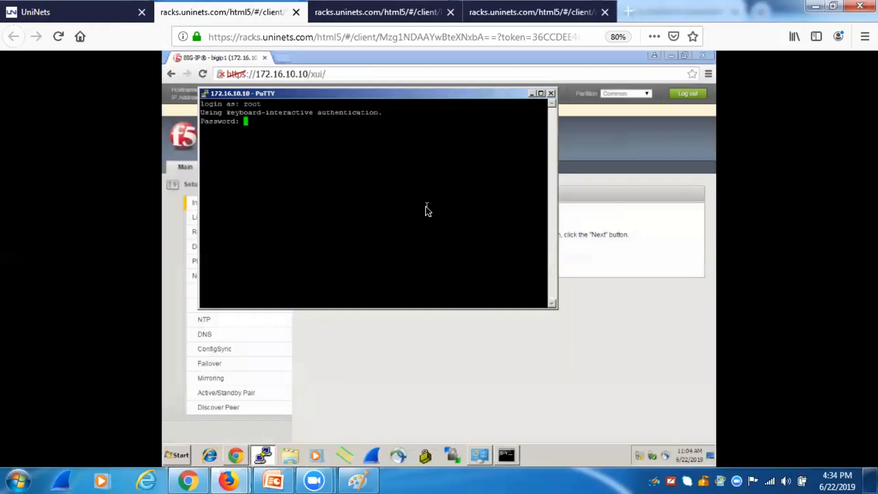
pyautogui.press('Return')
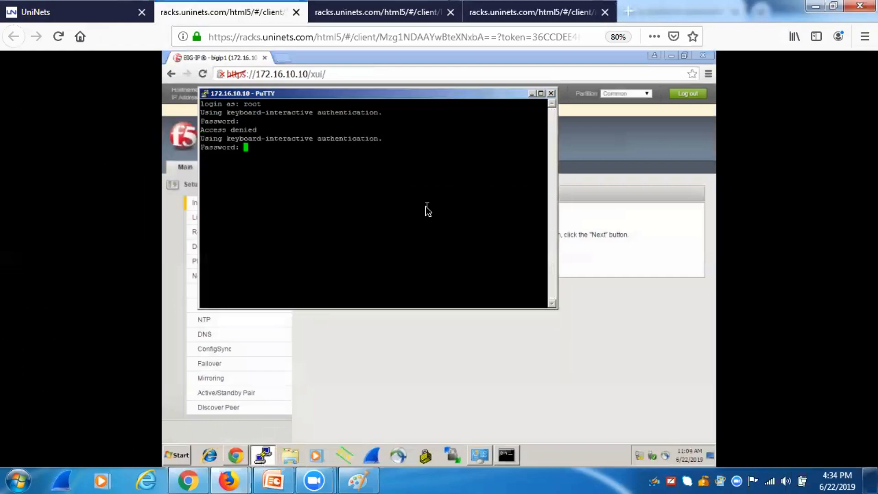
pyautogui.press('Return')
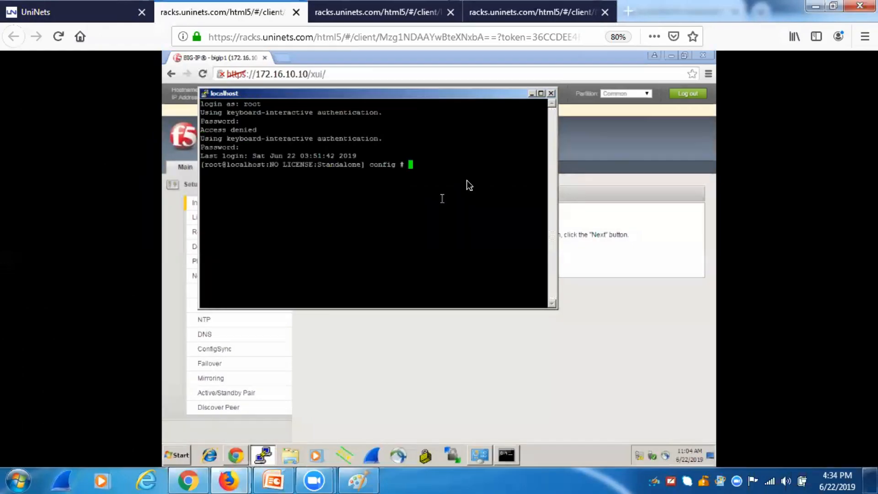
pyautogui.click(88, 6)
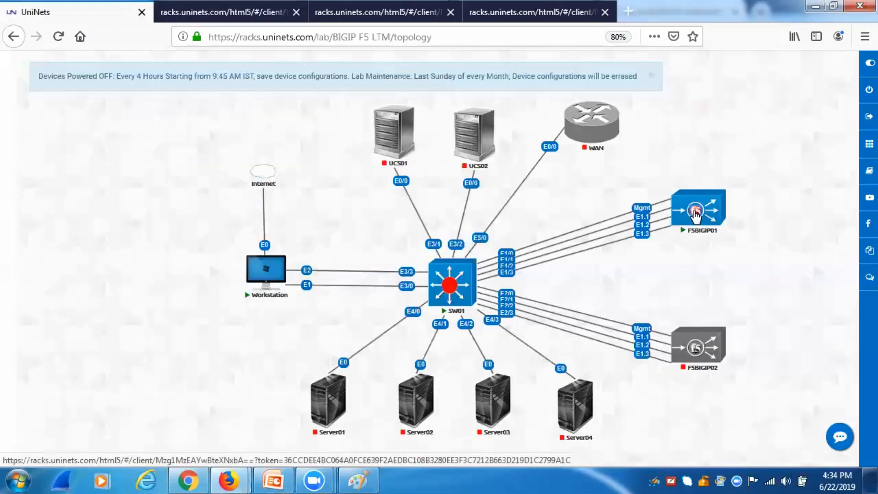
# Step: Check the F5BIGIP01 console's ifconfig for 172.16.10.10, then bring back PowerPoint slide 13
pyautogui.click(694, 213)
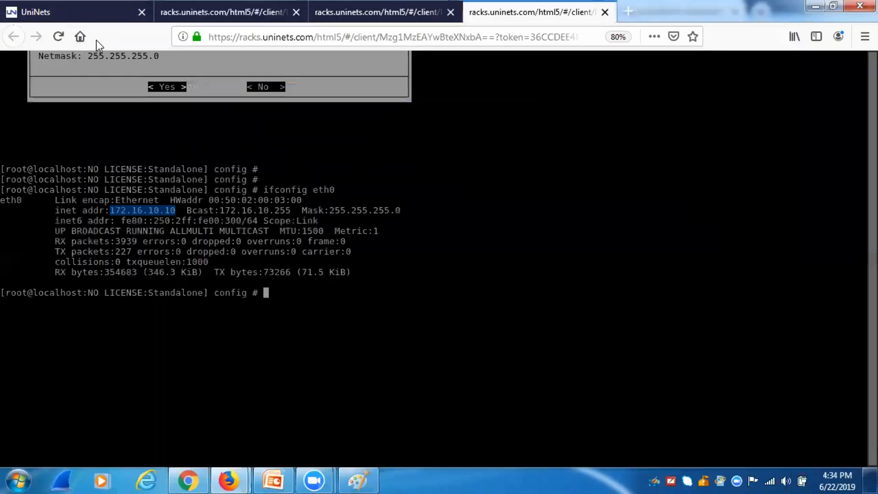
pyautogui.click(71, 17)
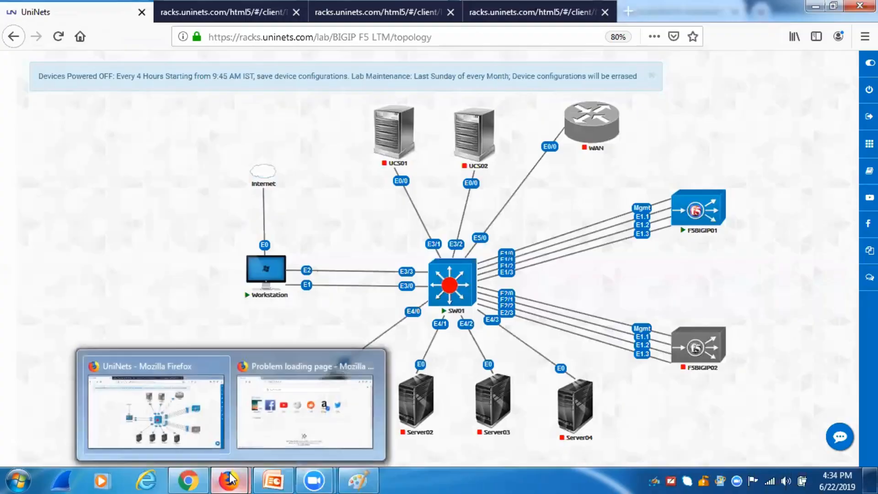
pyautogui.click(269, 479)
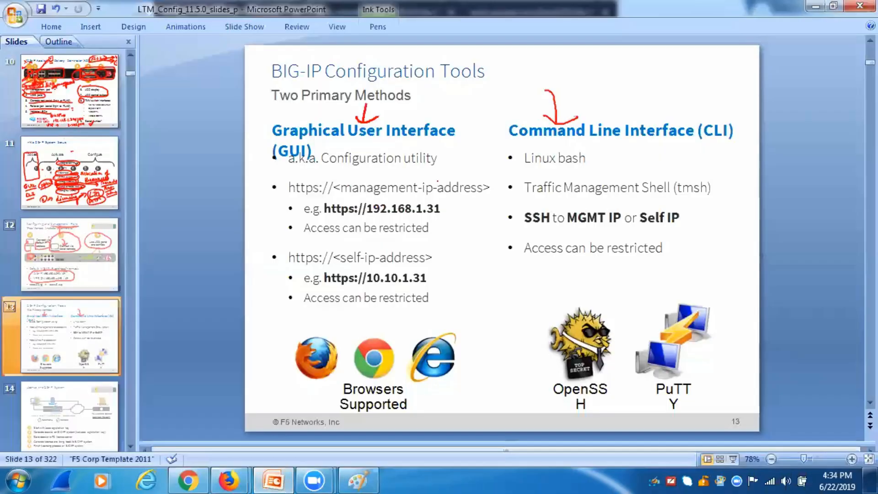